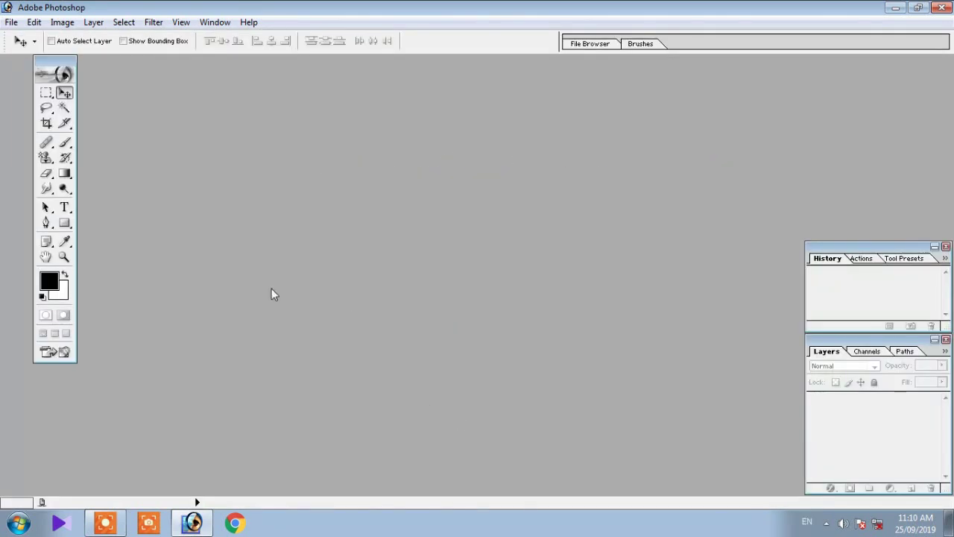
Step: Open the photo IMG_20190922_190200 from the Desktop
click(13, 23)
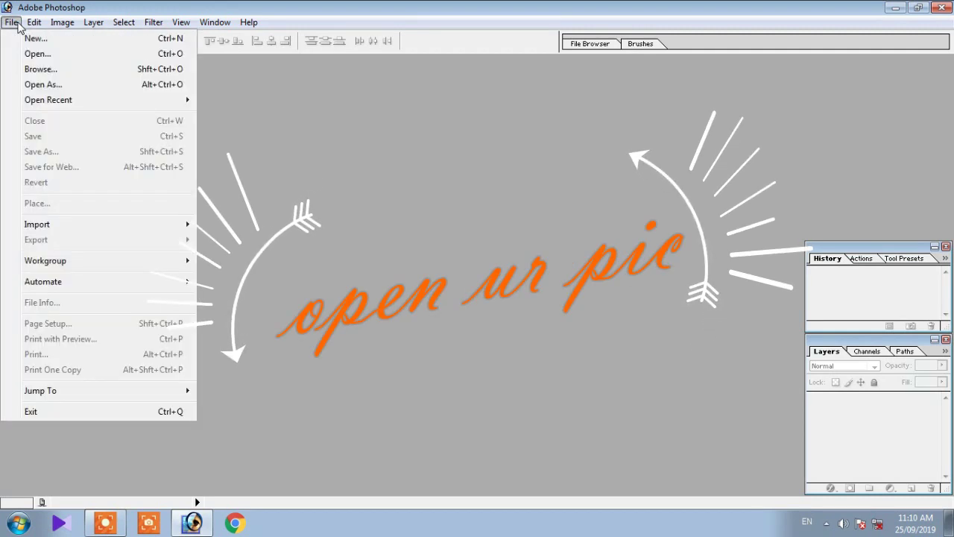
click(36, 55)
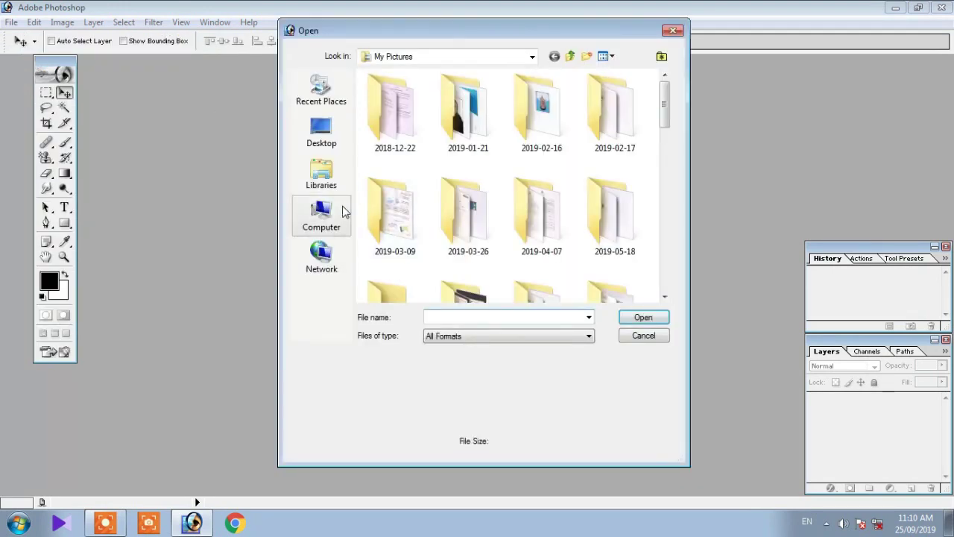
click(325, 138)
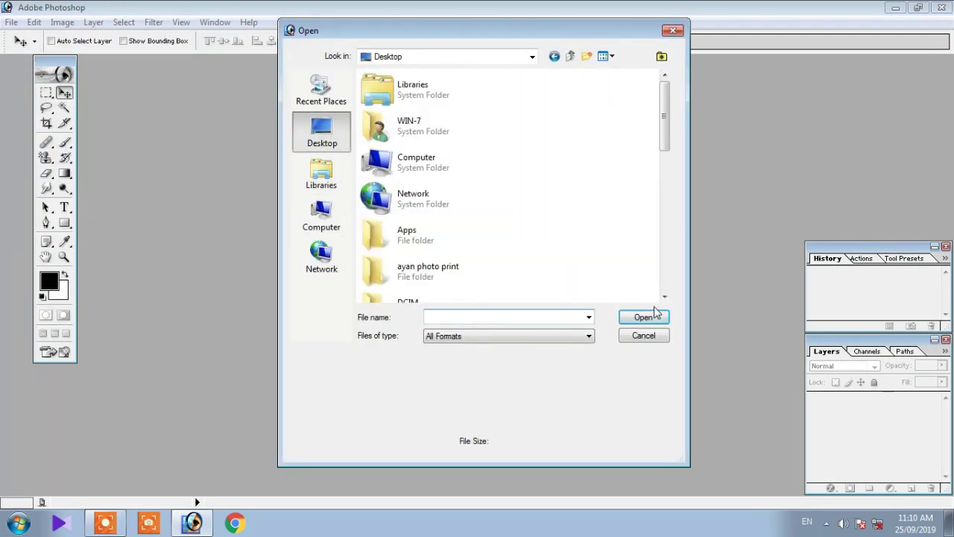
drag(665, 112, 665, 284)
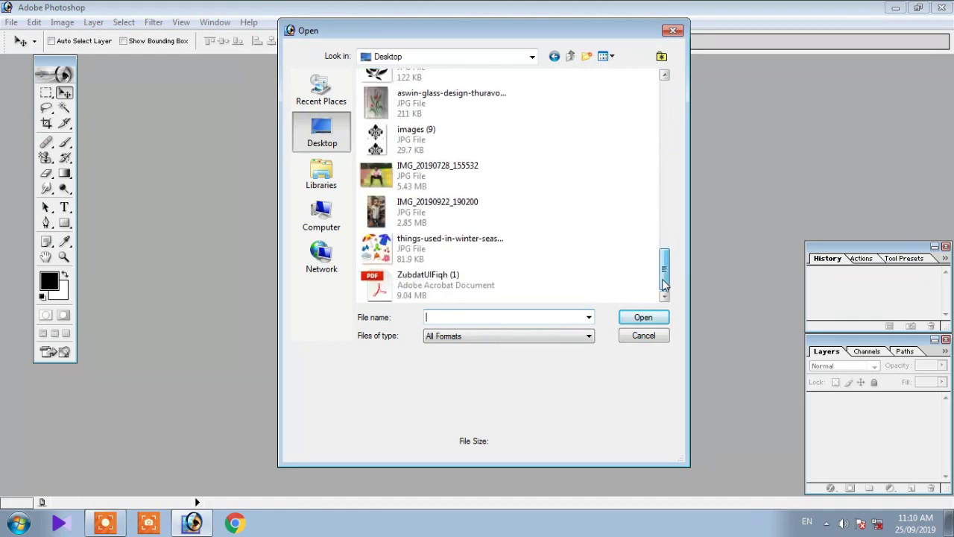
click(419, 216)
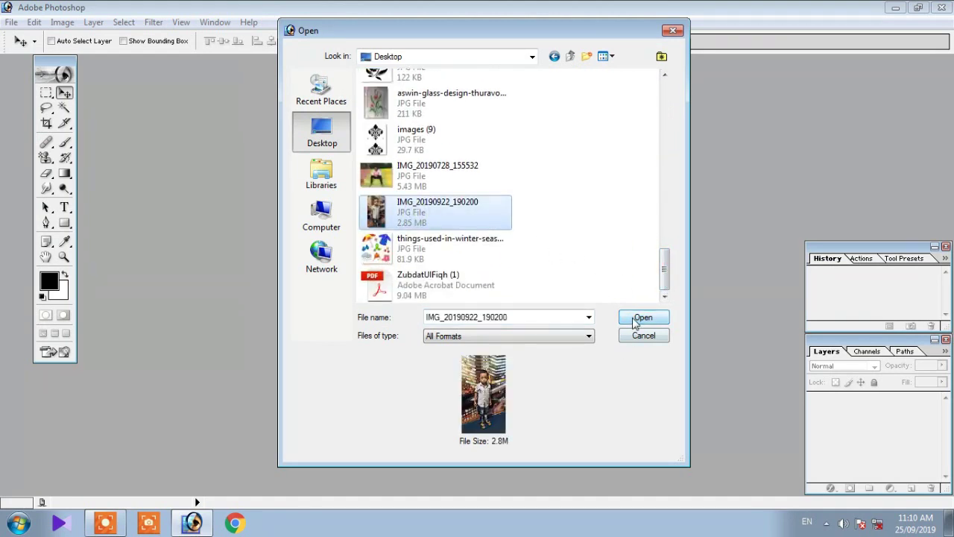
click(642, 318)
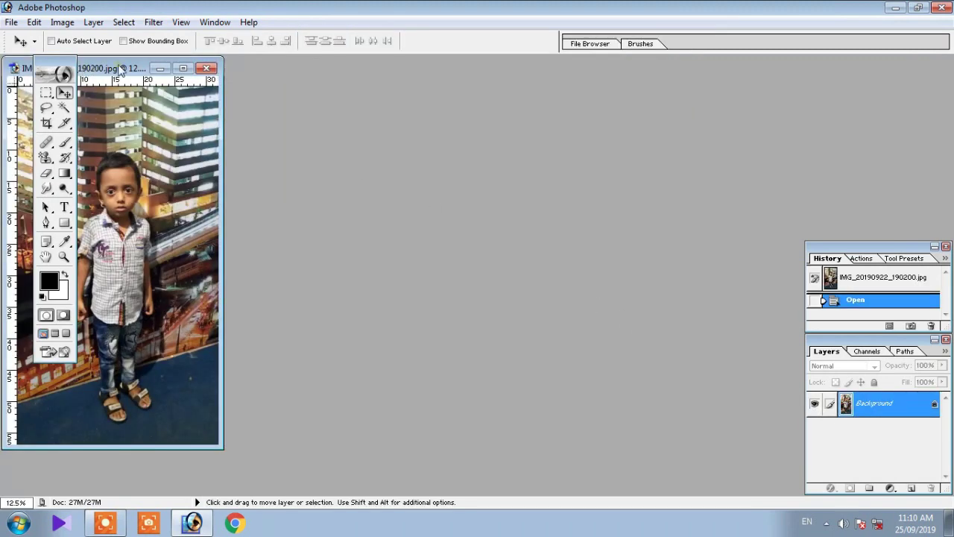
Step: Maximize the photo's document window and move the toolbox clear of the image
drag(119, 69, 466, 88)
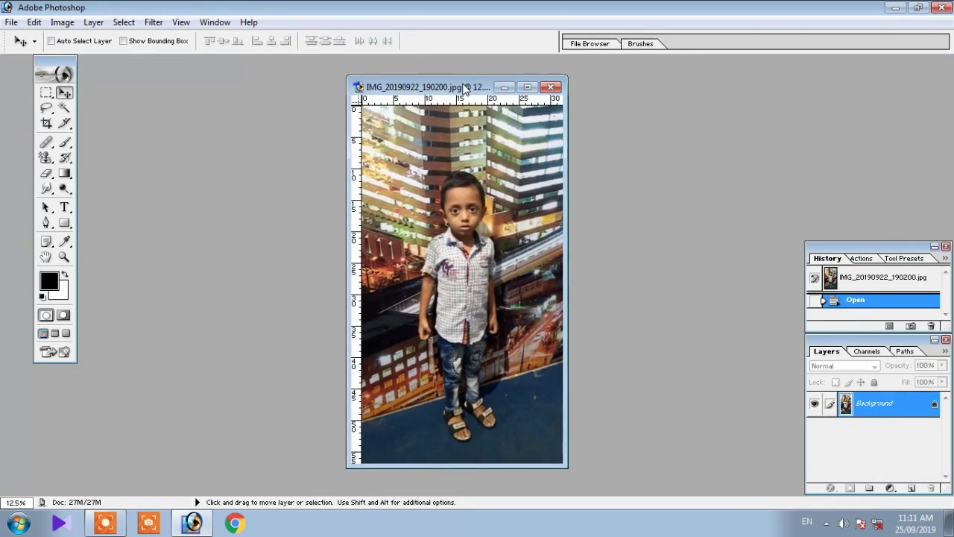
click(527, 87)
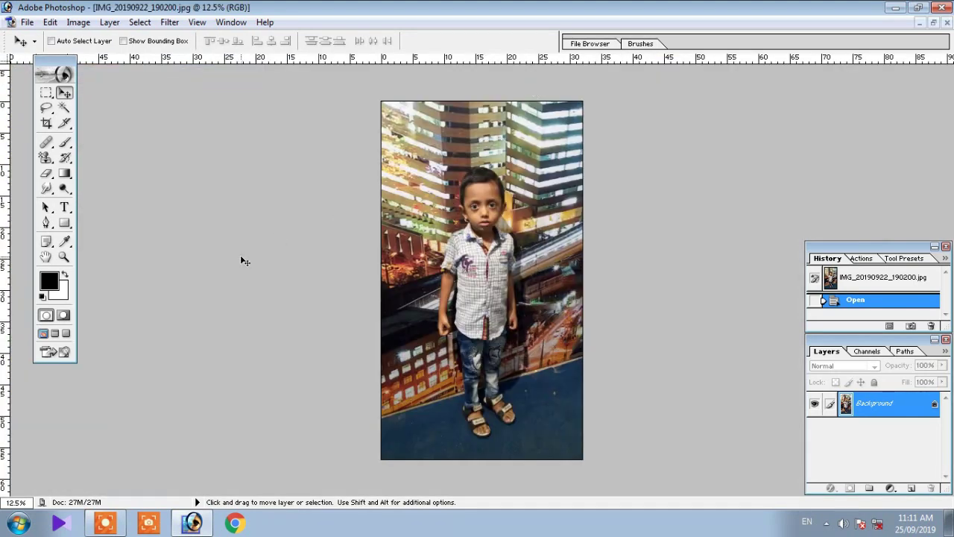
drag(57, 71, 42, 93)
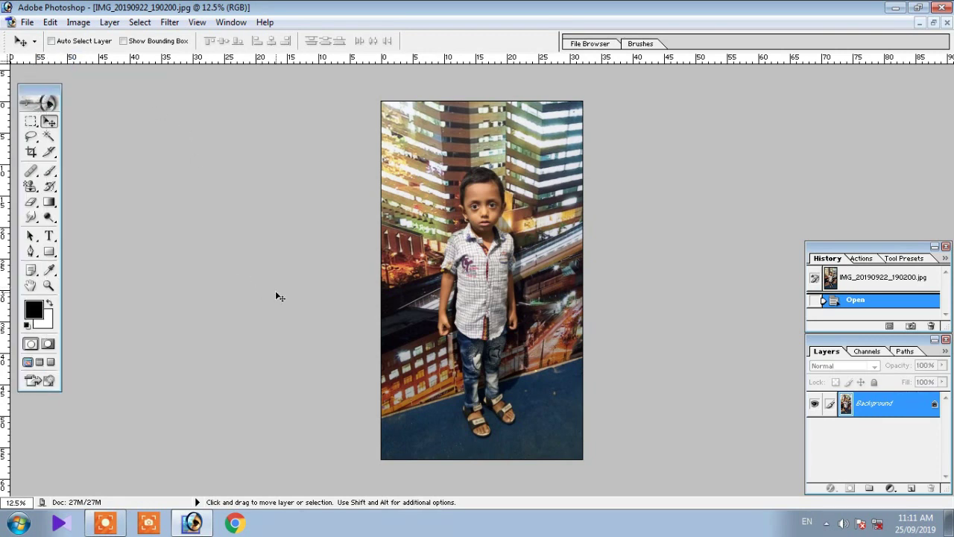
Step: Crop the photo around the boy's head and shoulders to 1.5 in by 2 in at 300 pixels/inch
click(30, 151)
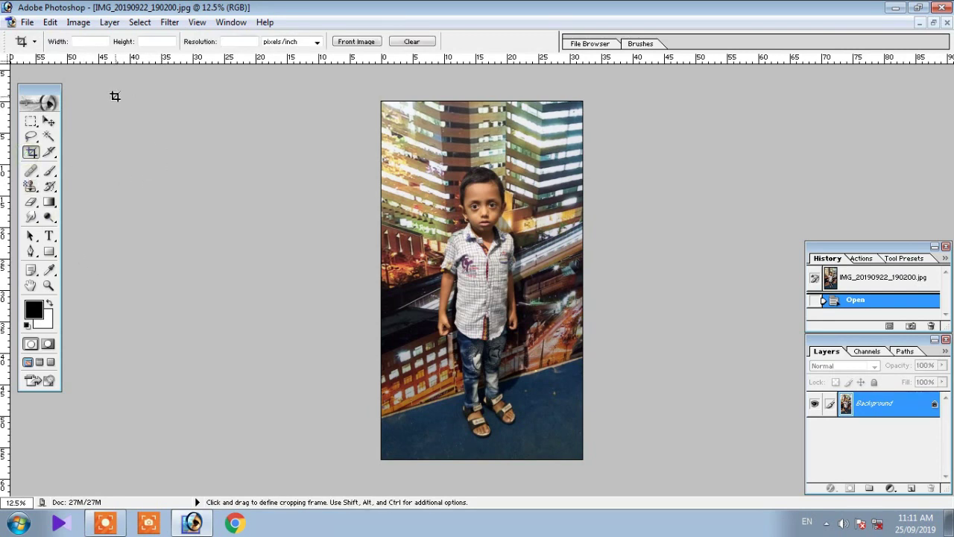
click(90, 42)
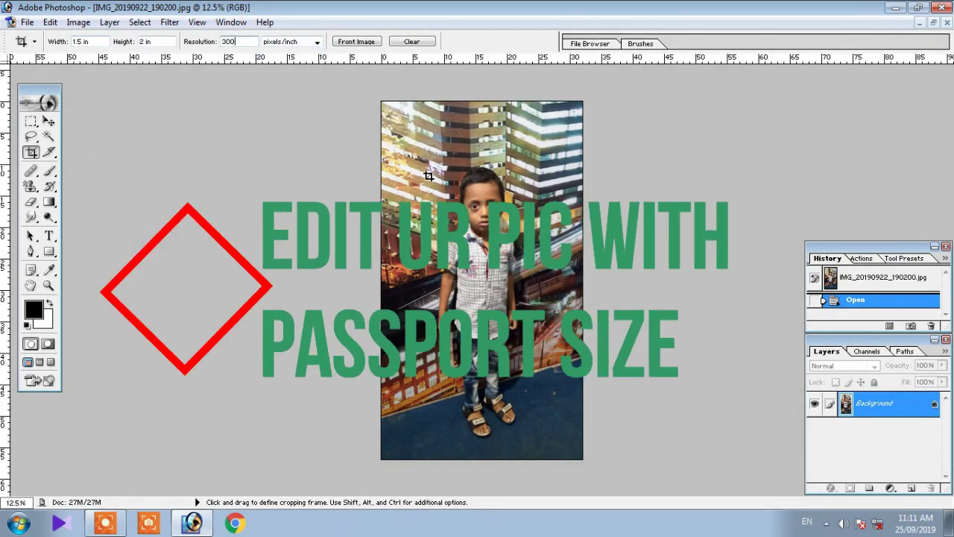
drag(431, 160, 514, 421)
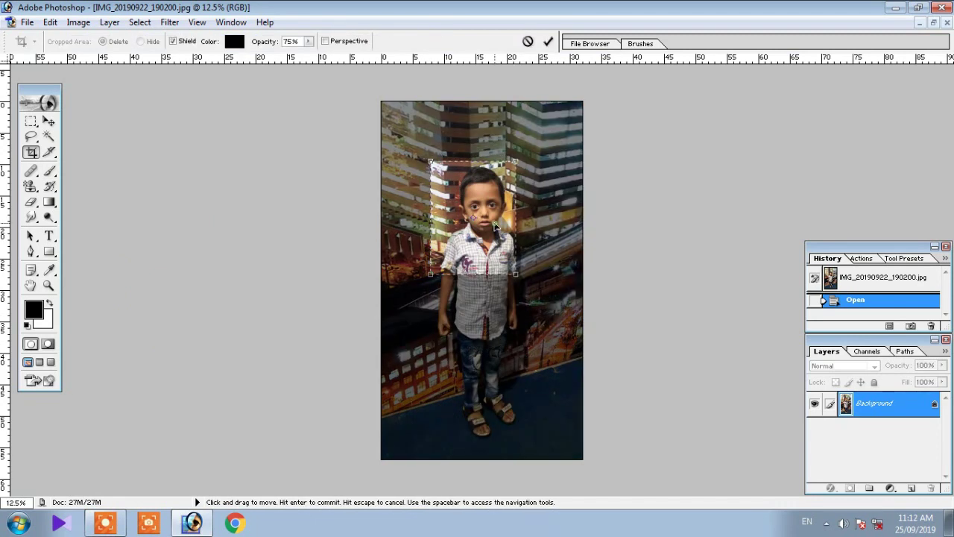
drag(495, 226, 507, 223)
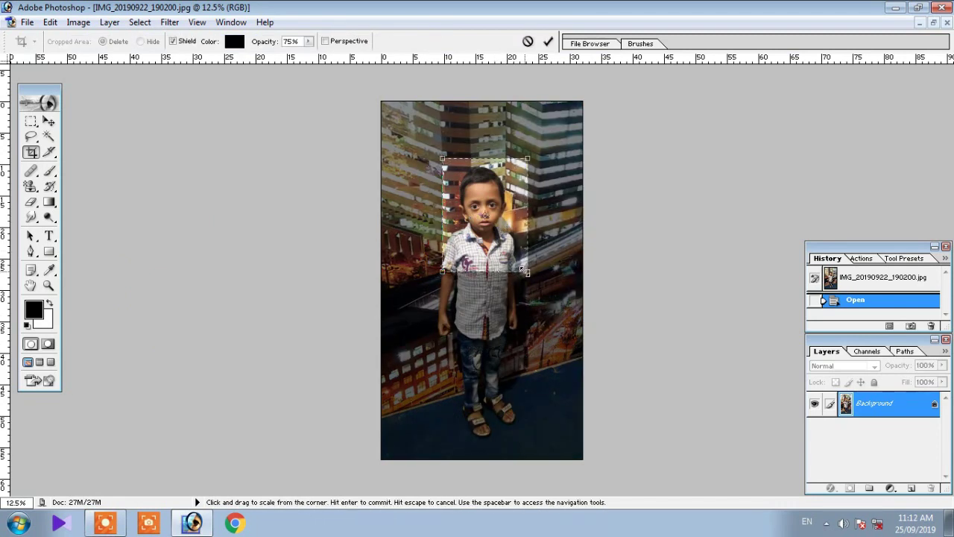
drag(527, 271, 507, 237)
click(548, 42)
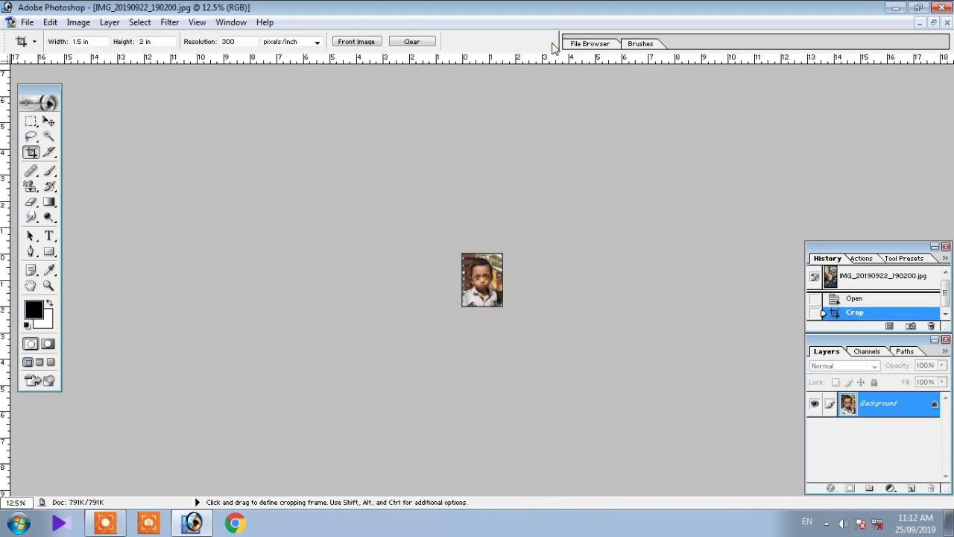
Step: Apply Auto Contrast to the cropped portrait, working at 200% magnification
key(ctrl+plus)
key(ctrl+plus)
key(ctrl+plus)
key(ctrl+plus)
key(ctrl+plus)
key(ctrl+plus)
key(ctrl+plus)
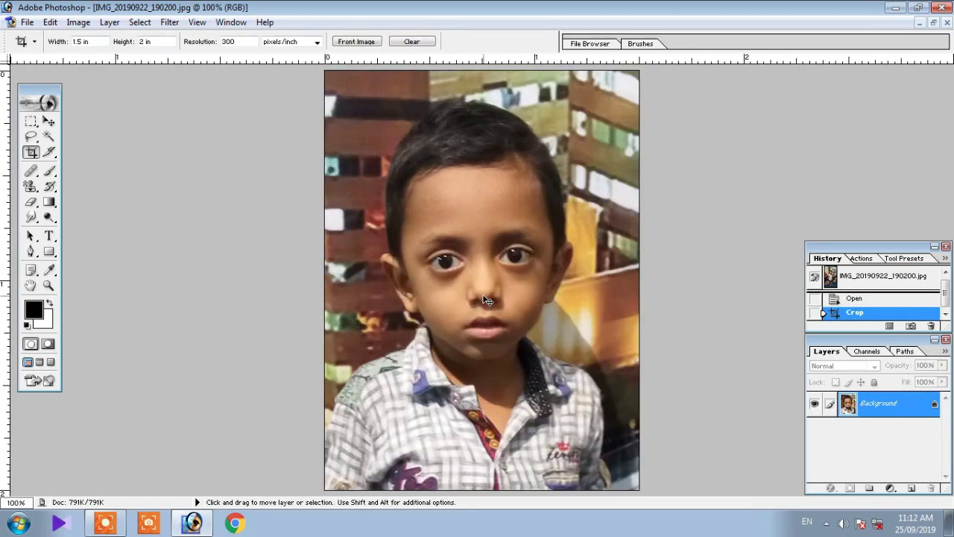
scroll(486, 293, down, 3)
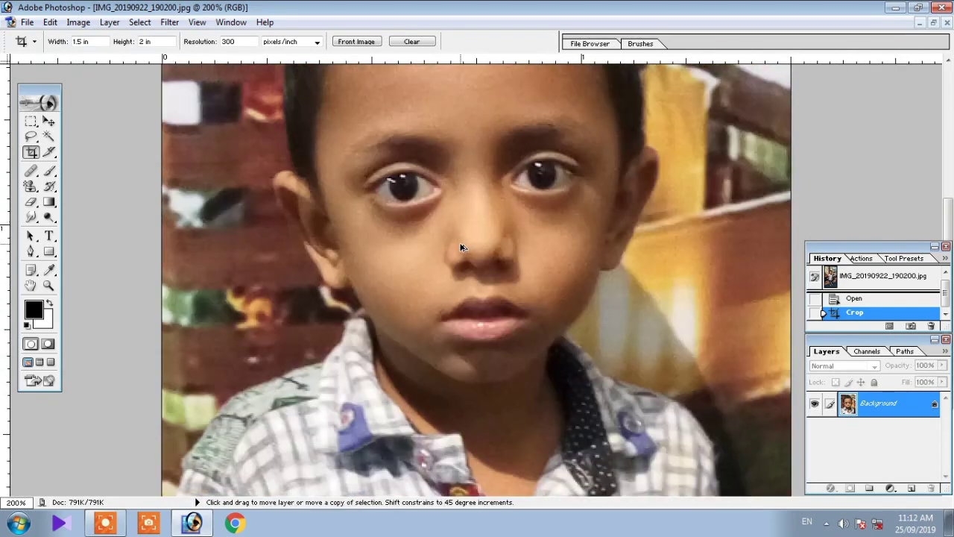
key(ctrl+alt+shift+l)
Step: Start a Pen tool path at the photo's left edge and trace up the outer edge of the shirt sleeve
scroll(507, 380, down, 6)
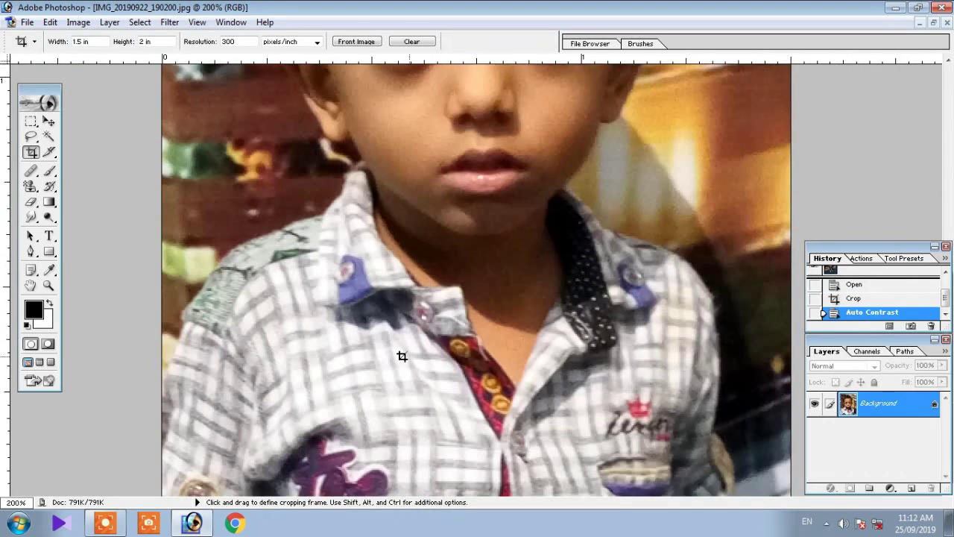
click(30, 254)
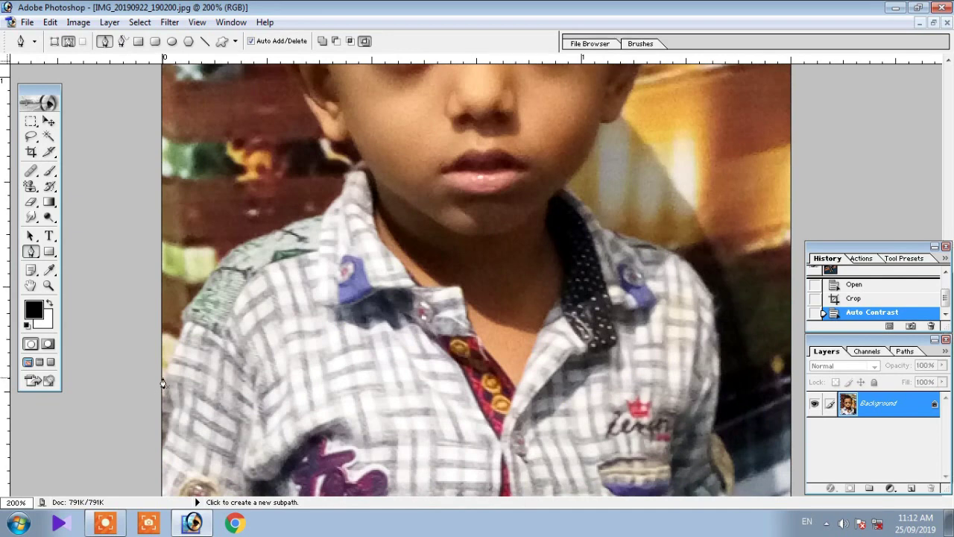
click(165, 371)
click(168, 364)
click(175, 347)
click(181, 328)
click(184, 311)
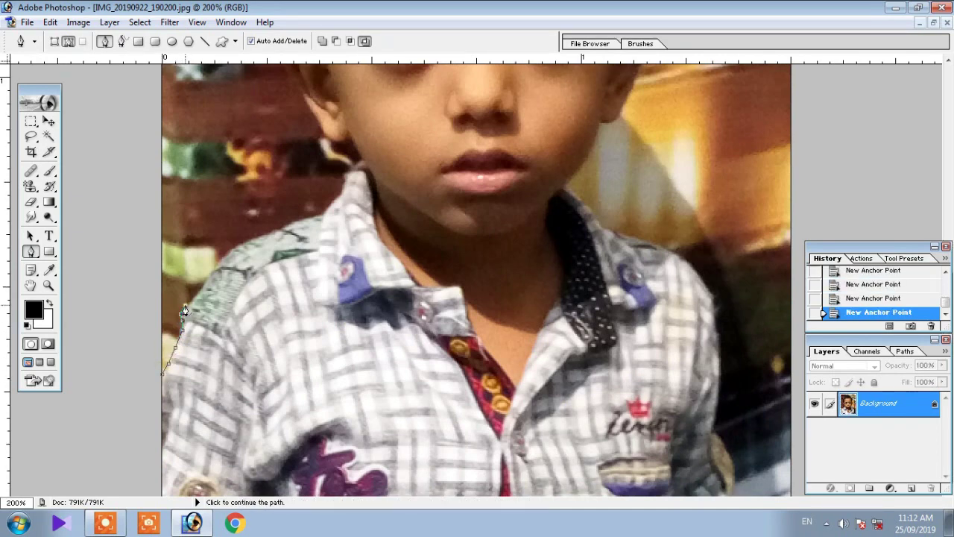
Step: Continue the path over the shoulder on the photo's left side up to the shirt collar
click(208, 279)
click(220, 265)
click(234, 247)
click(258, 236)
click(288, 225)
click(303, 217)
click(333, 200)
click(341, 186)
click(351, 172)
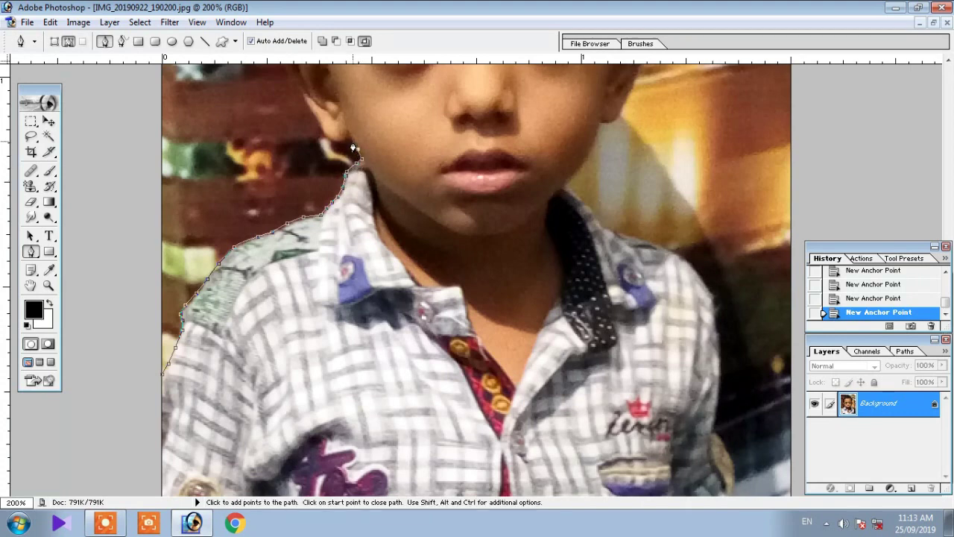
Step: Trace the path from the neck around the ear on the photo's left side to the hairline
click(327, 134)
drag(311, 113, 308, 432)
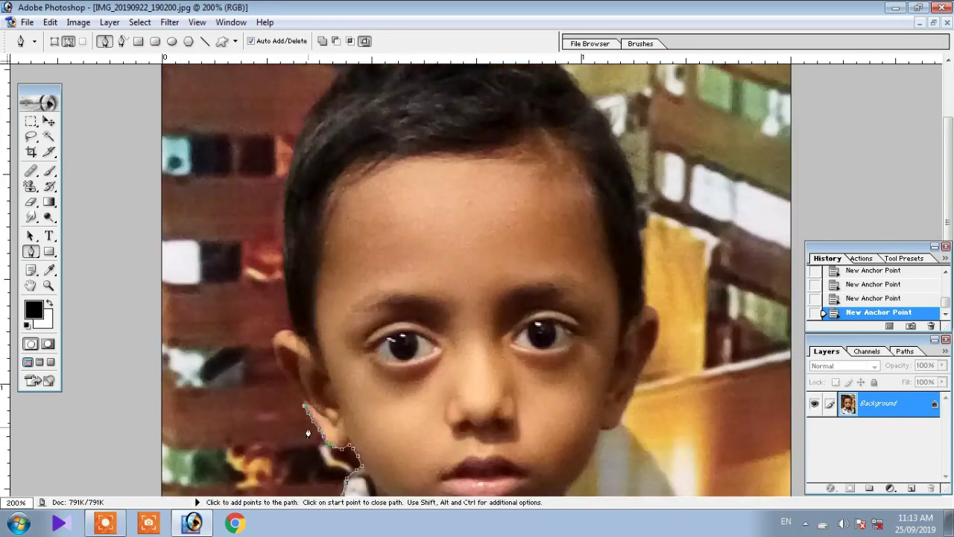
click(295, 390)
click(285, 379)
click(276, 353)
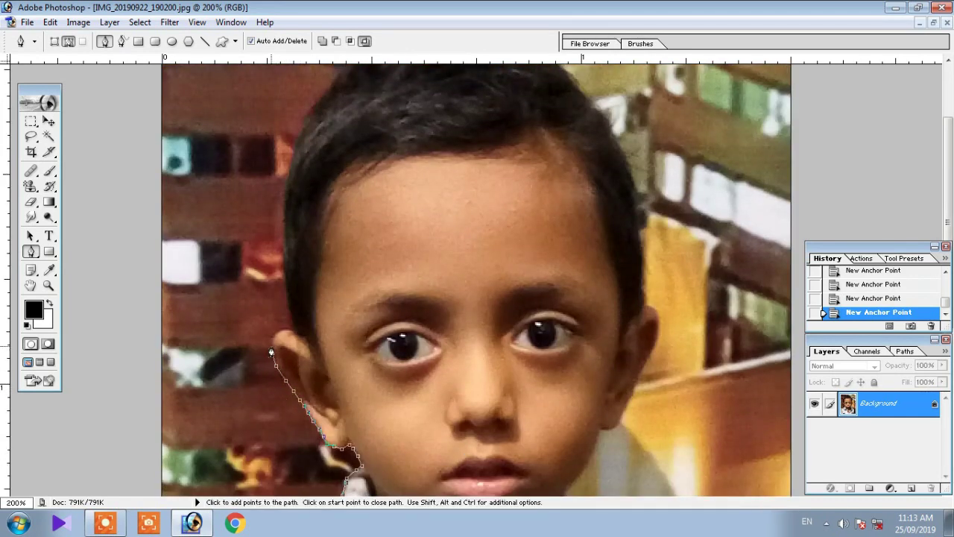
click(271, 337)
click(276, 329)
click(284, 327)
click(292, 325)
Step: Extend the path up along the hair edge on the photo's left side, from the ear towards the crown
click(290, 316)
click(287, 299)
click(282, 270)
click(281, 248)
click(286, 231)
click(285, 212)
click(284, 192)
click(291, 168)
click(300, 130)
click(307, 115)
click(317, 102)
Step: Trace the path over the top of the hair, following the curve of the crown
drag(366, 103, 366, 202)
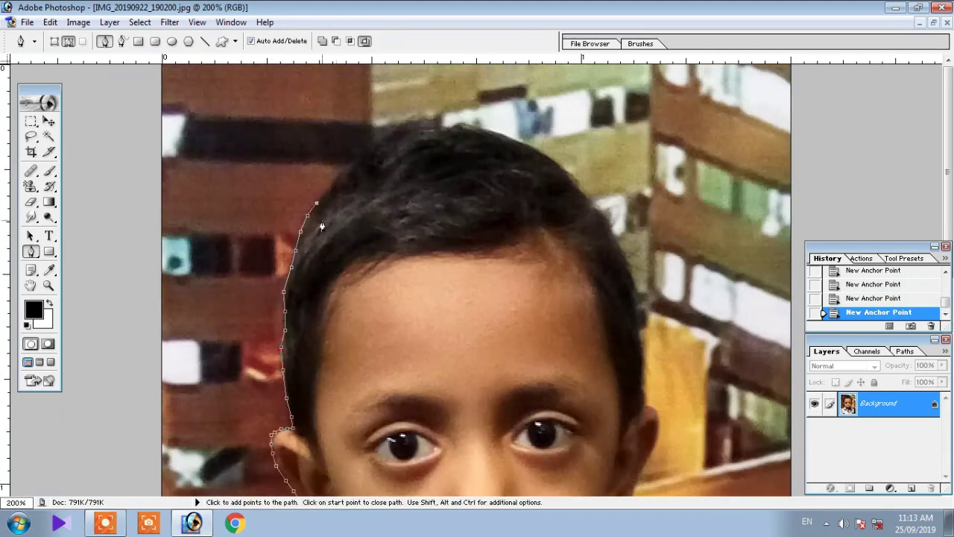
click(358, 154)
click(375, 139)
click(397, 126)
click(419, 122)
click(446, 124)
click(476, 126)
click(493, 136)
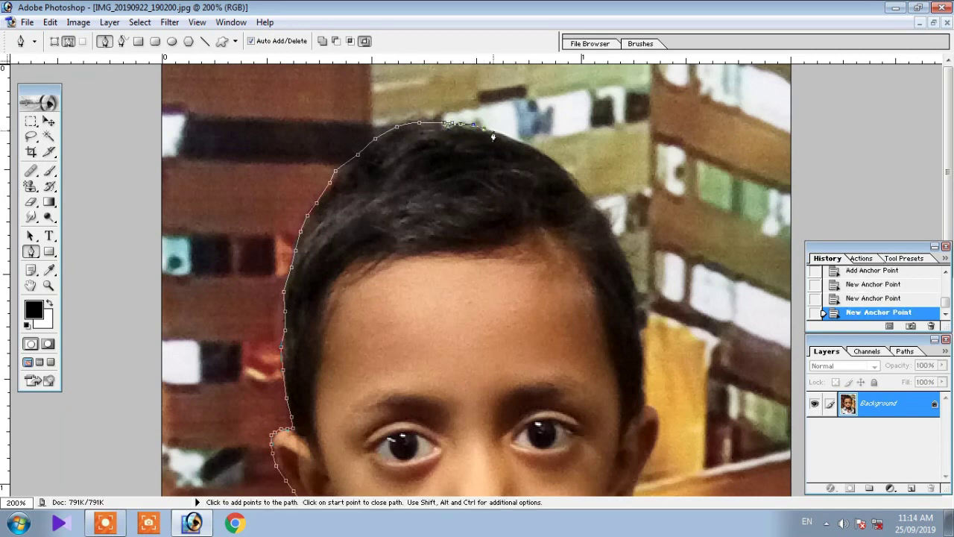
click(509, 140)
click(528, 147)
click(543, 154)
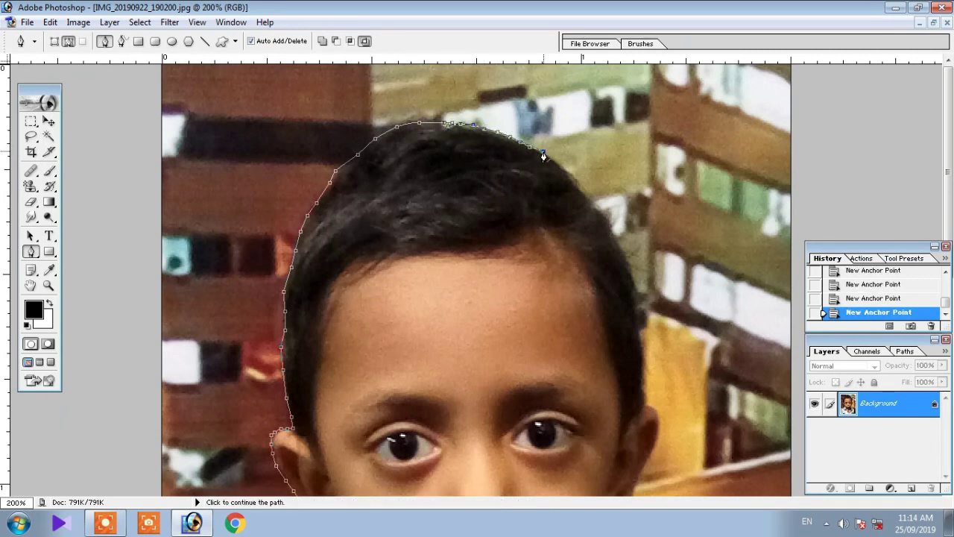
Step: Bring the path down the hair edge on the photo's right side to the top of the ear
click(576, 181)
click(581, 193)
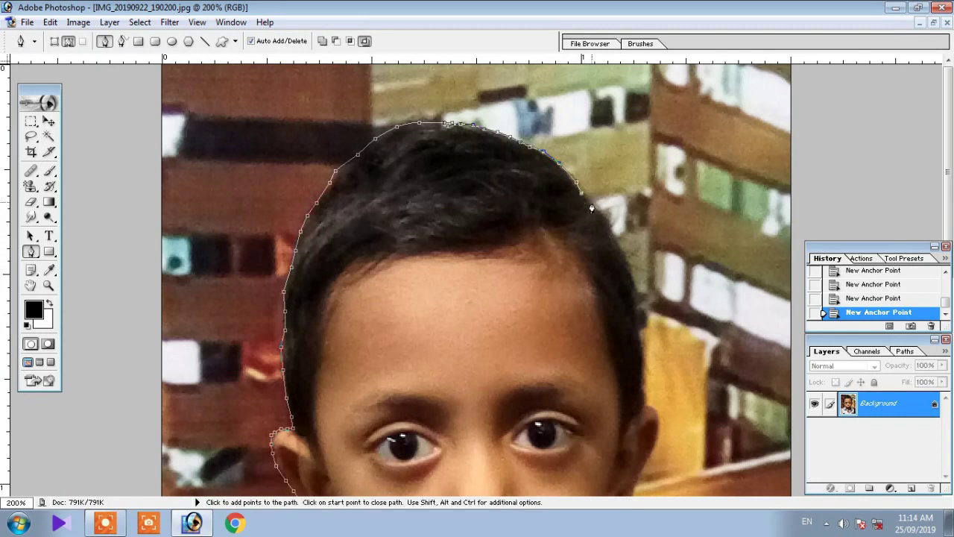
click(593, 201)
click(604, 212)
click(610, 227)
click(617, 241)
click(624, 258)
click(637, 298)
click(642, 314)
click(643, 366)
click(644, 395)
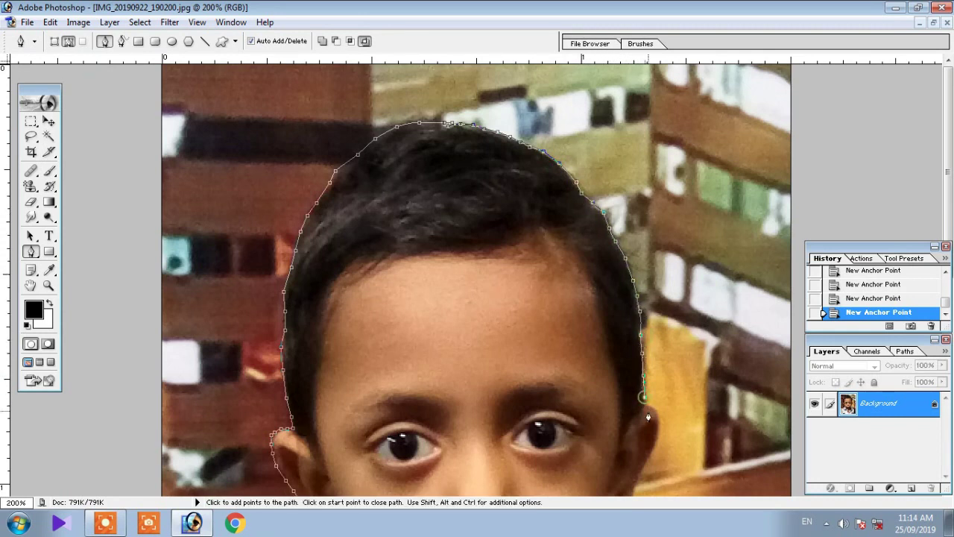
Step: Trace the path around the ear on the photo's right side down to the earlobe
drag(644, 382, 499, 146)
click(650, 172)
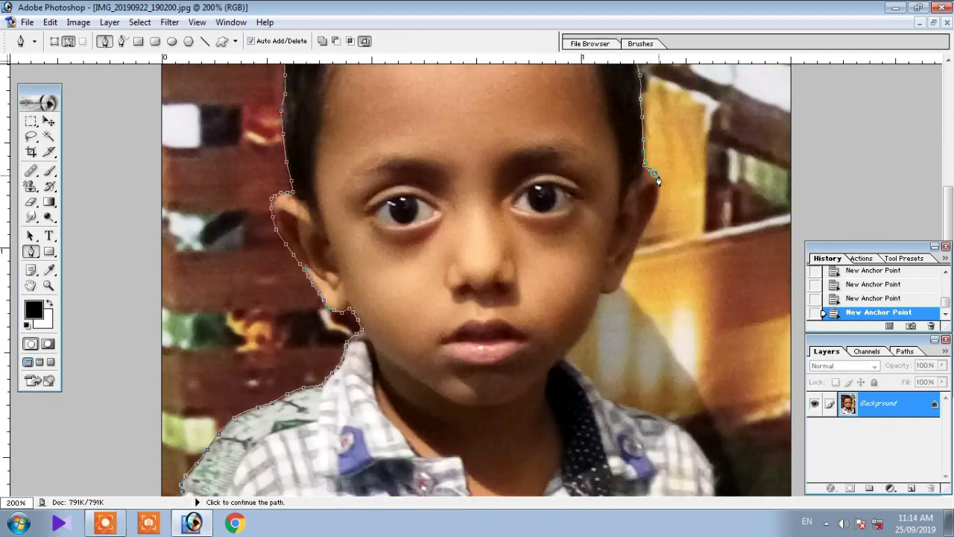
click(658, 188)
click(657, 202)
click(653, 216)
click(646, 232)
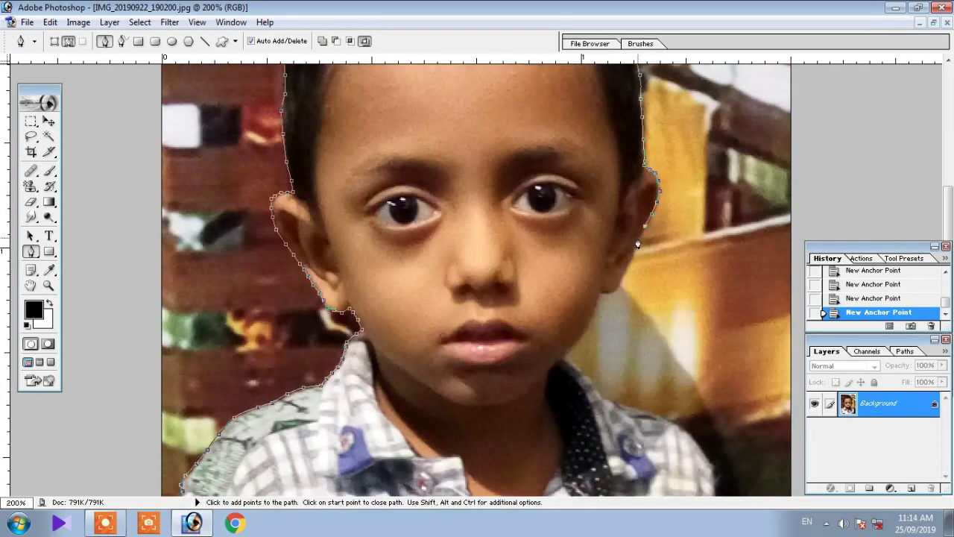
click(638, 243)
click(630, 262)
click(622, 281)
click(609, 293)
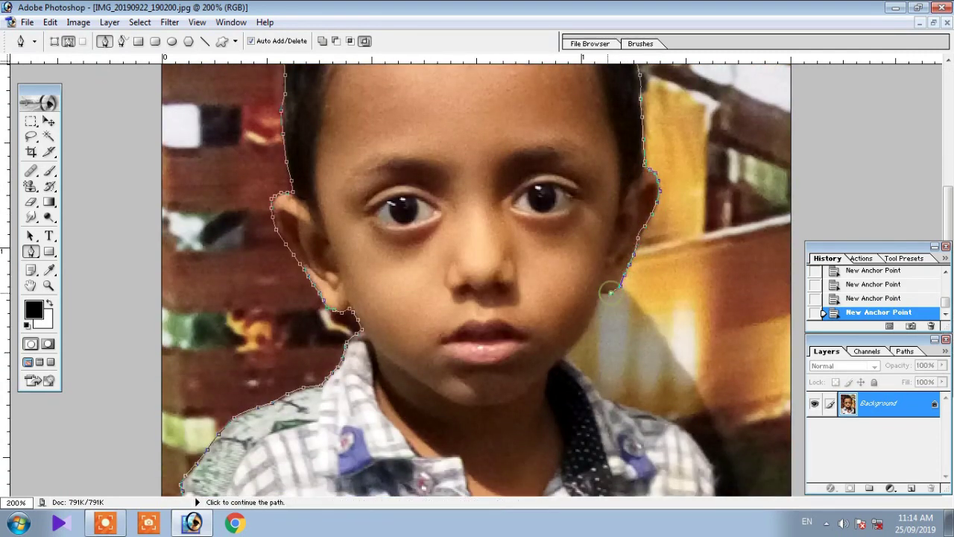
Step: Continue the path from the earlobe along the jaw and neck, and down the outer edge of the collar
click(596, 305)
click(589, 326)
click(567, 350)
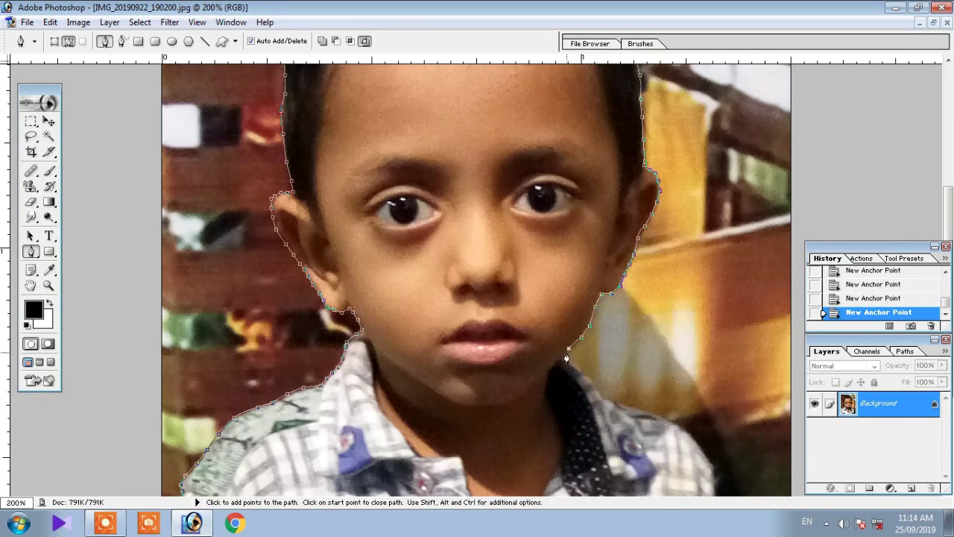
click(574, 363)
click(584, 371)
click(597, 382)
click(609, 393)
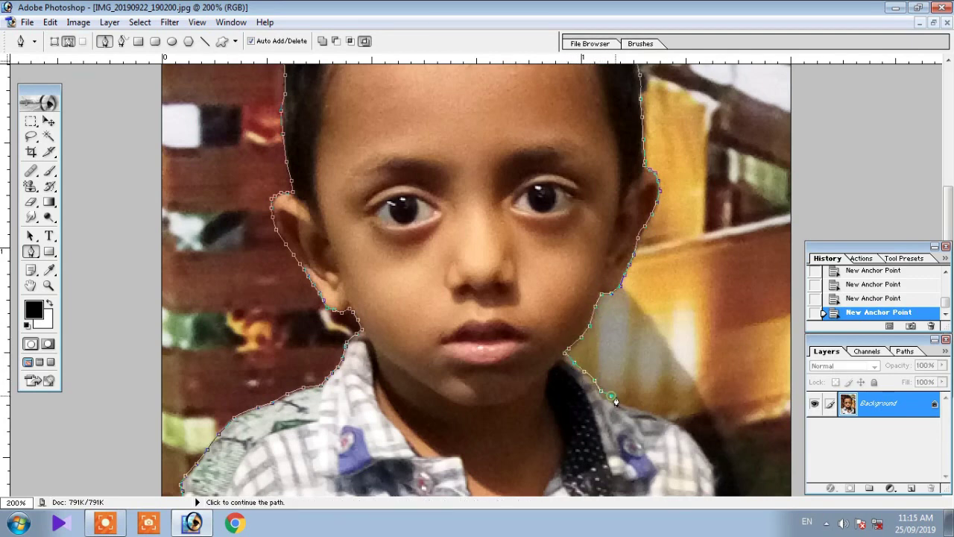
Step: Trace the path from the collar along the shoulder on the photo's right side
click(623, 401)
click(643, 409)
click(658, 412)
click(675, 420)
click(692, 433)
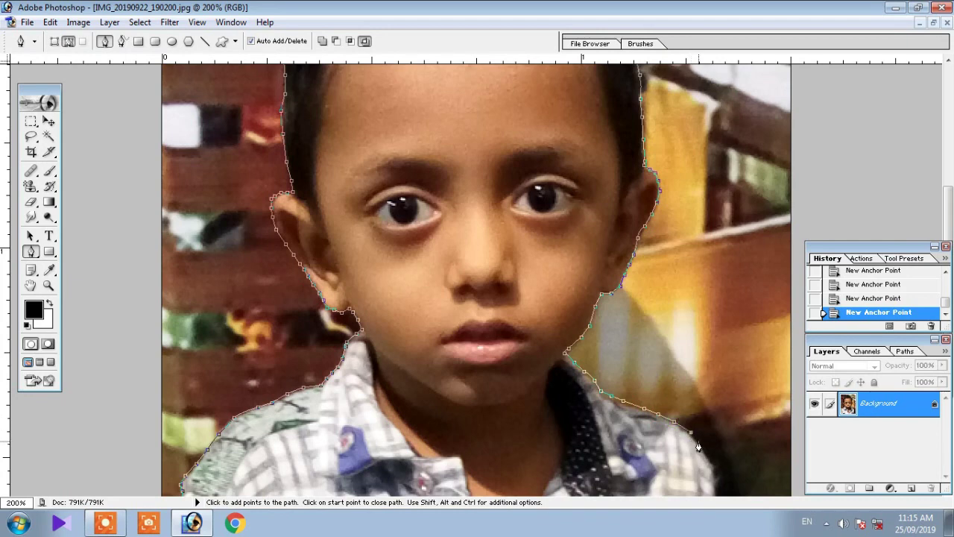
click(704, 454)
Step: Trace the path down the outer sleeve on the photo's right side, past the elbow edge, to the bottom of the photo
scroll(724, 458, down, 5)
click(714, 313)
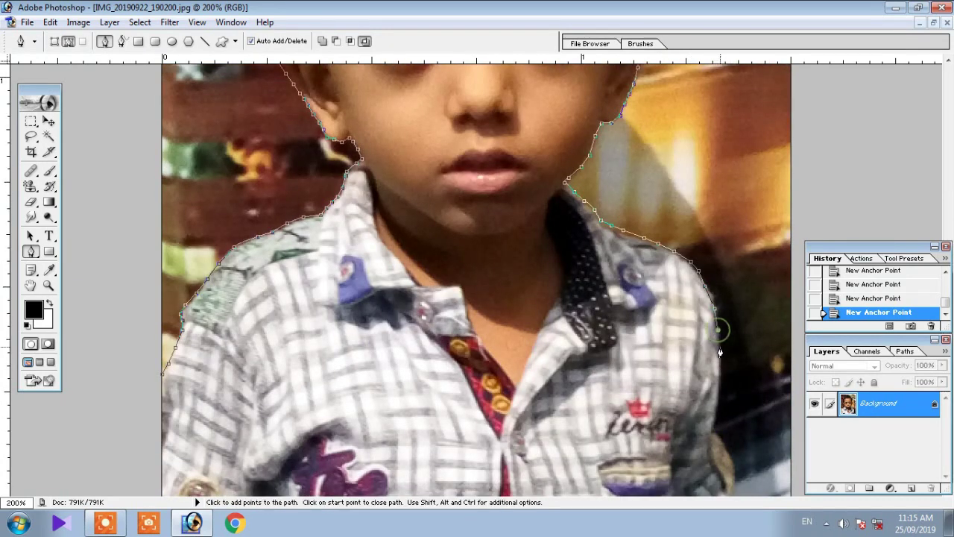
click(718, 345)
click(720, 374)
click(714, 429)
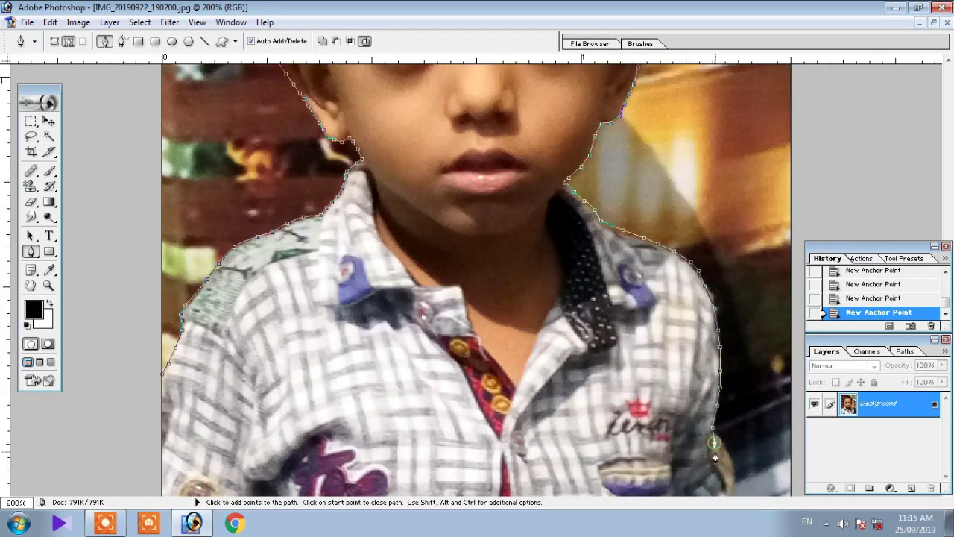
click(722, 468)
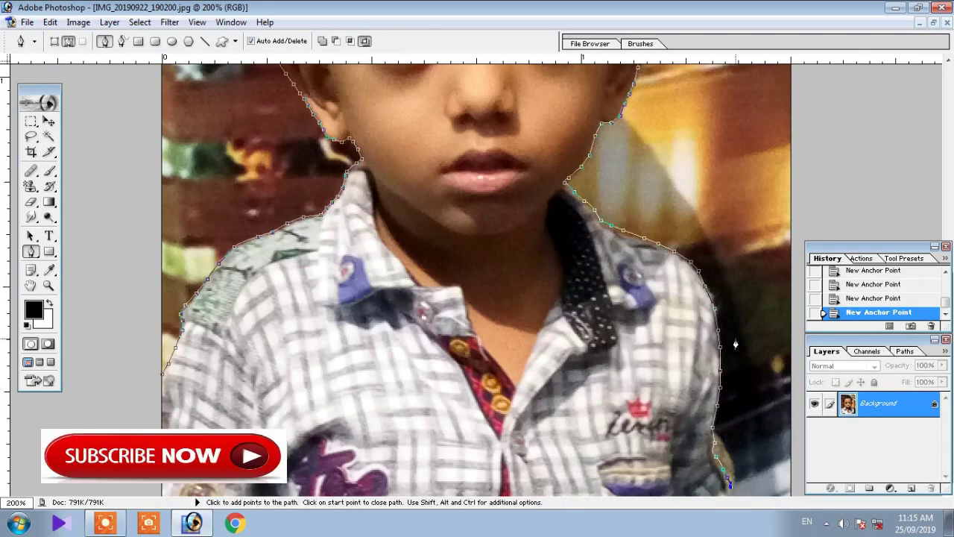
Step: Run the path along the bottom edge of the photo to its lower-left corner and close it at the starting point
key(ctrl+plus)
scroll(720, 440, down, 2)
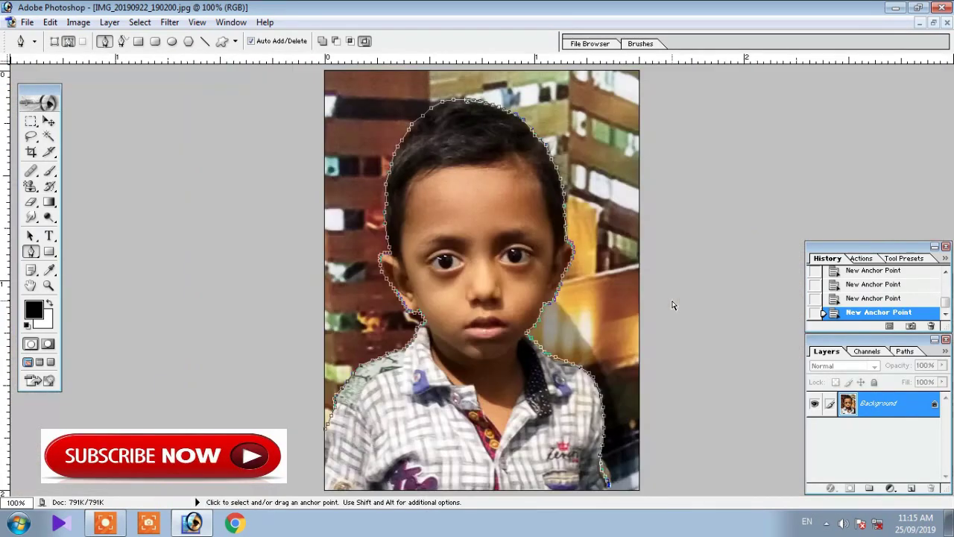
key(ctrl+minus)
key(ctrl+minus)
click(324, 492)
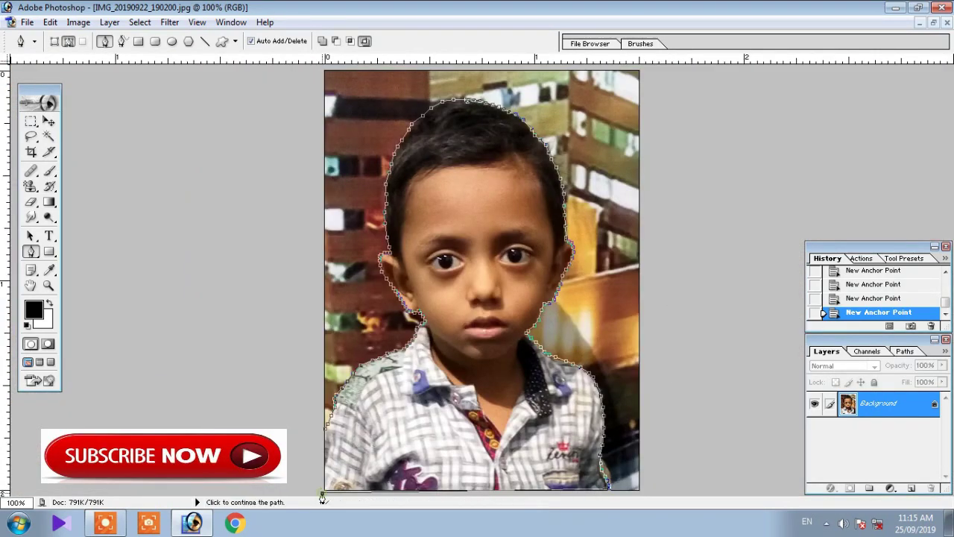
click(324, 435)
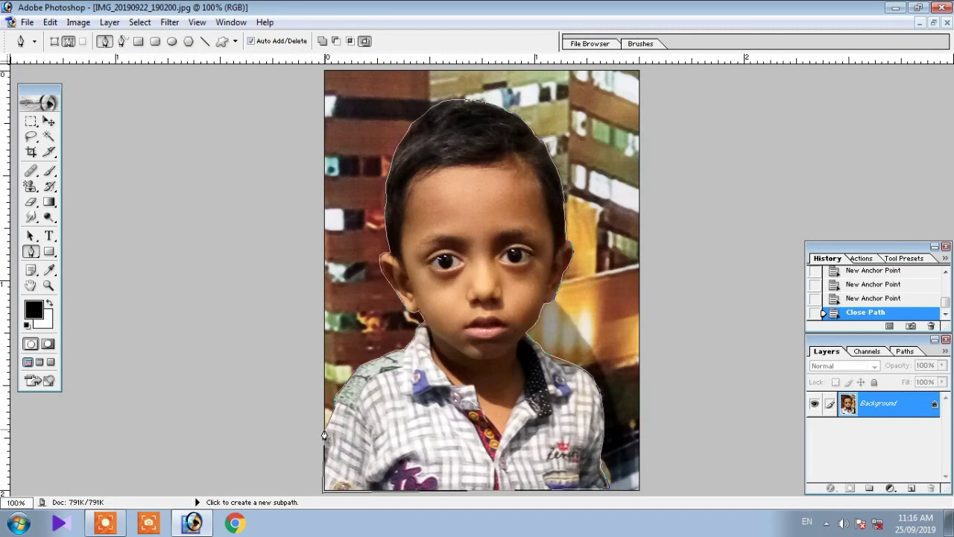
Step: Convert the closed path around the boy into a new anti-aliased selection
right_click(429, 279)
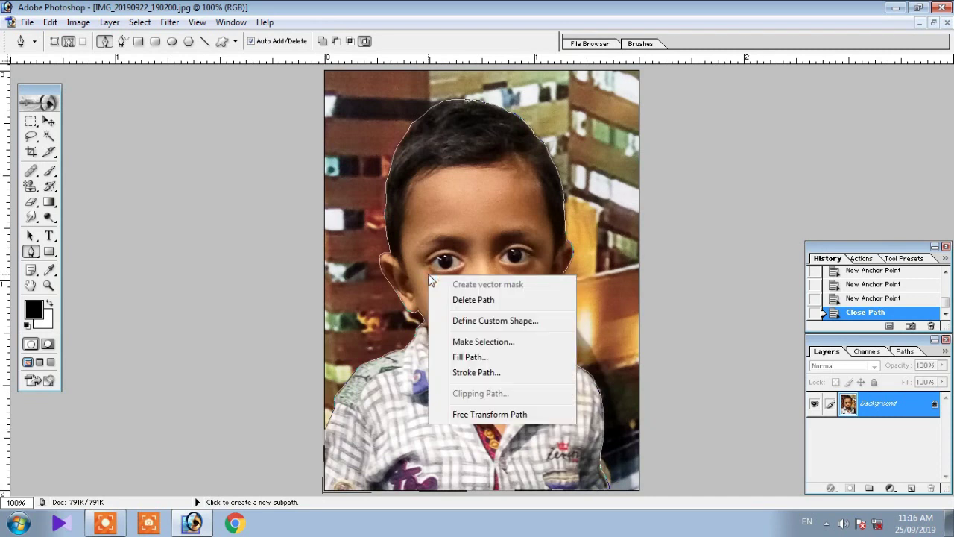
click(477, 344)
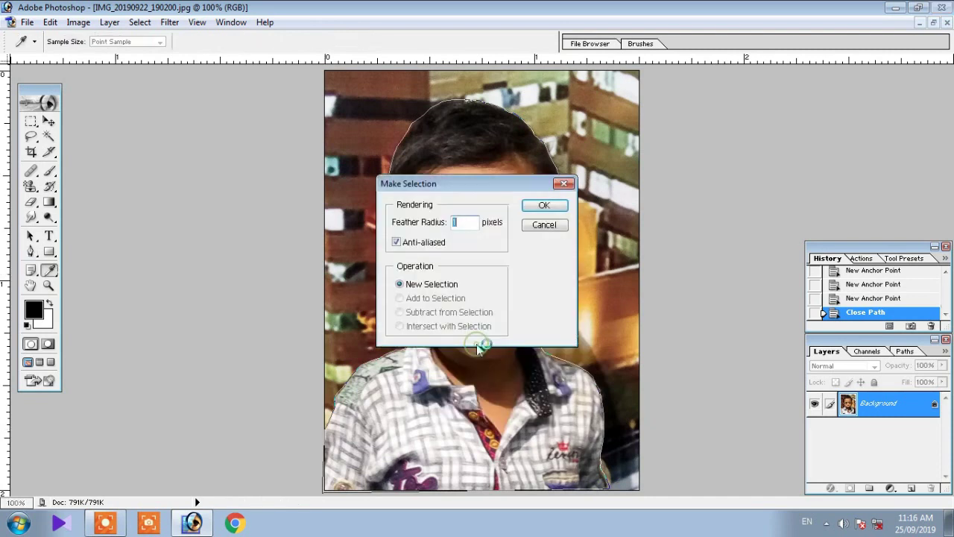
click(545, 206)
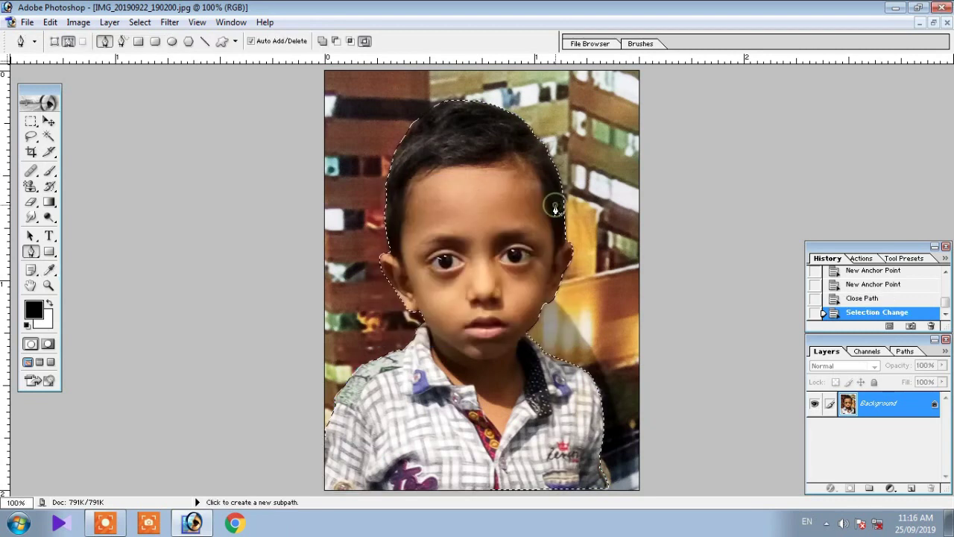
Step: Copy the selected boy from the photo
right_click(512, 357)
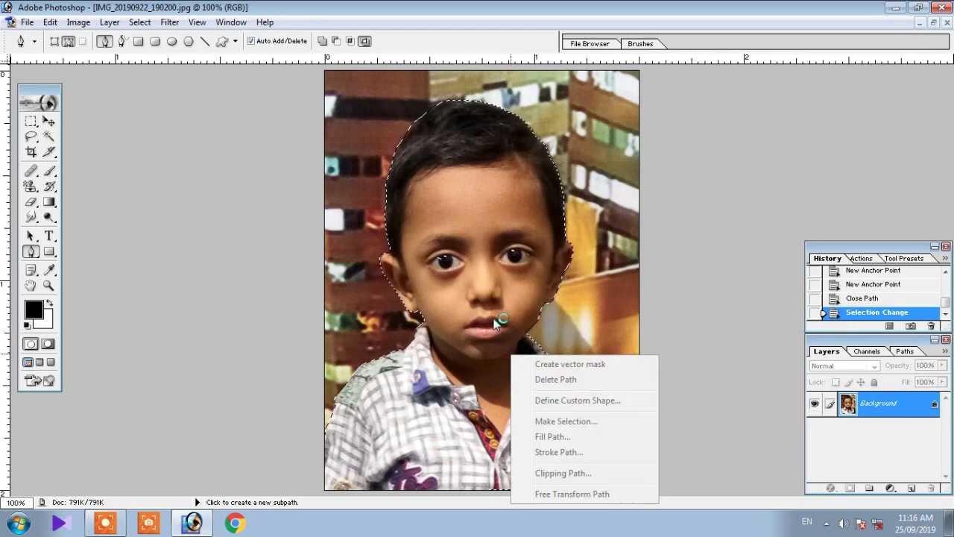
right_click(494, 214)
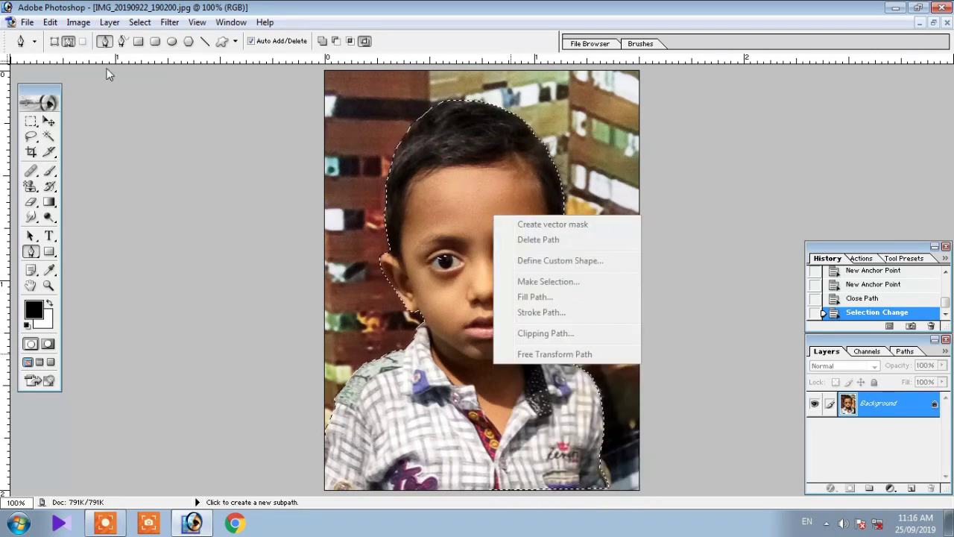
click(50, 22)
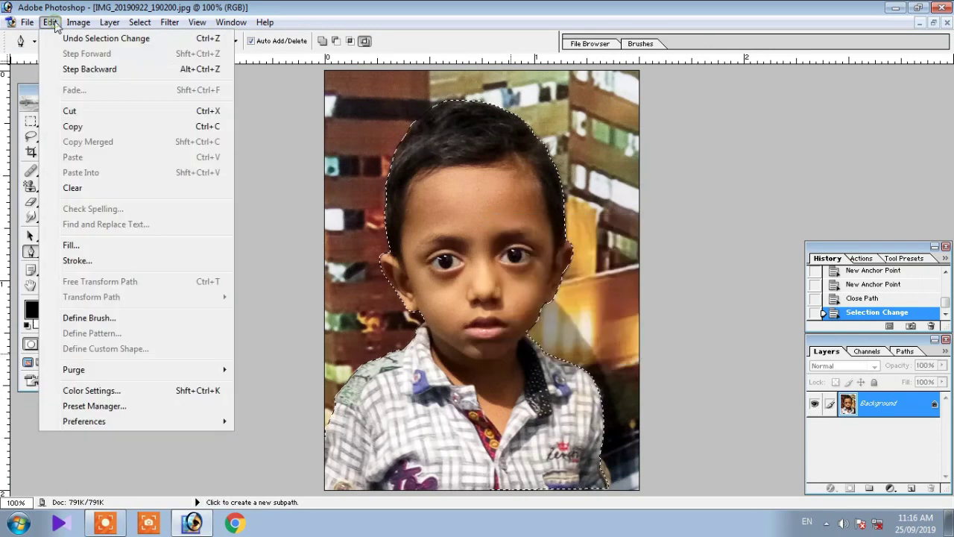
click(78, 125)
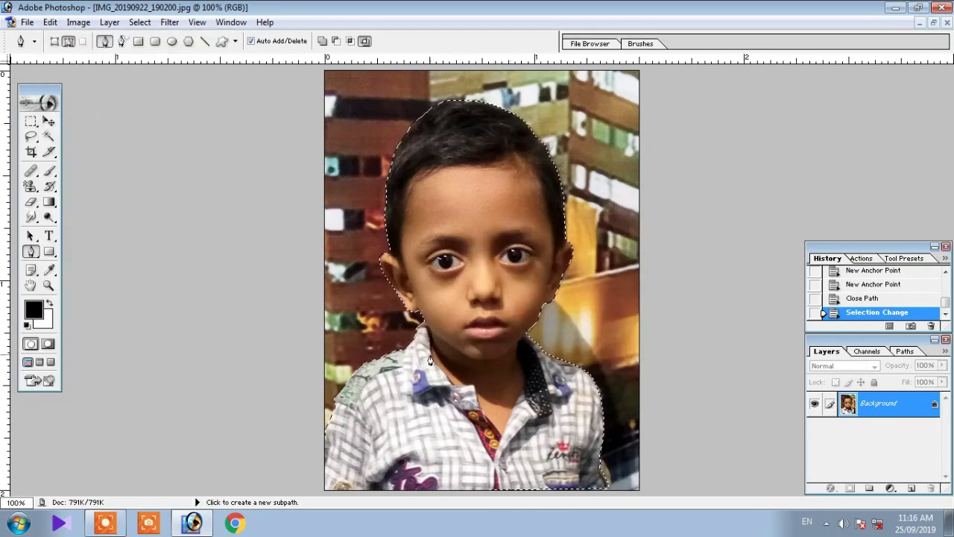
Step: Create a new white RGB document at 300 pixels/inch, sized in inches at 1.367 wide by 1.873 high
click(27, 23)
click(42, 41)
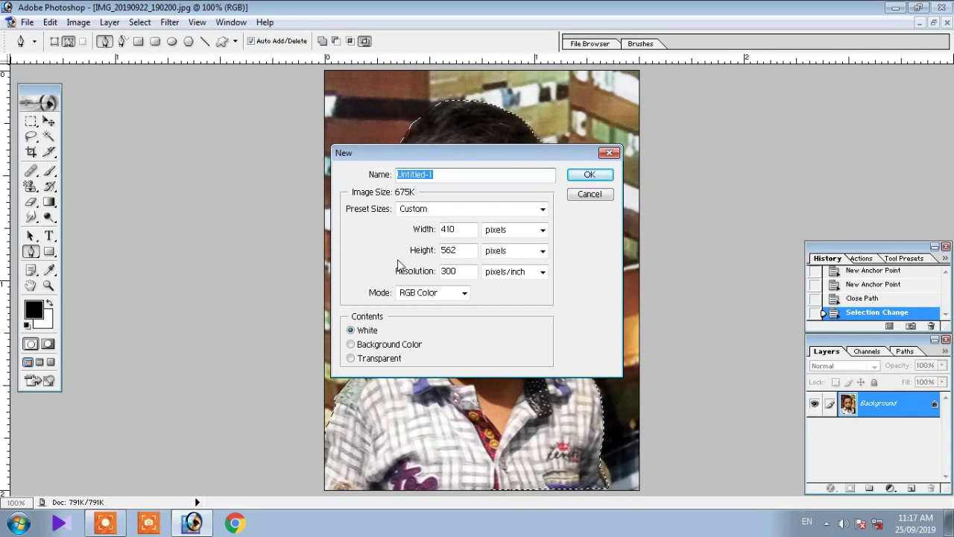
click(540, 211)
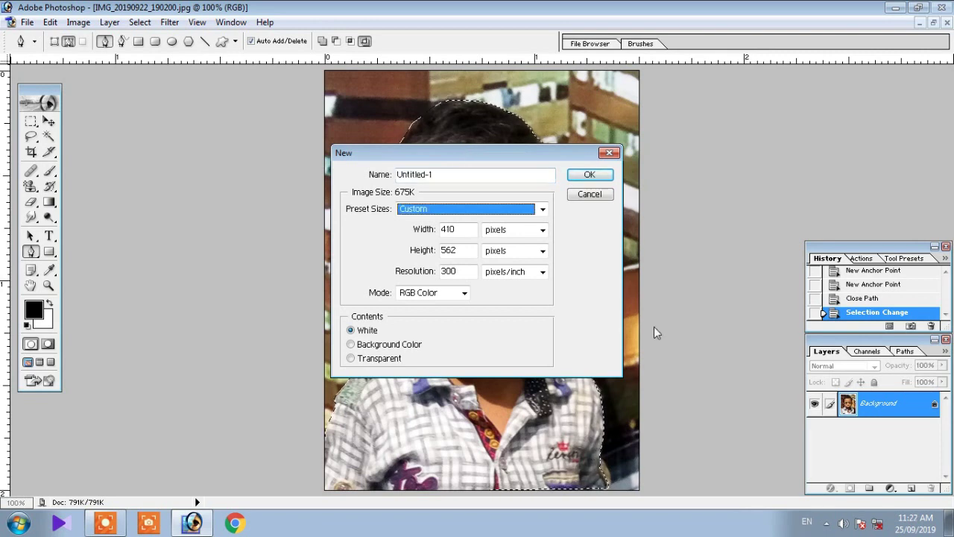
click(542, 230)
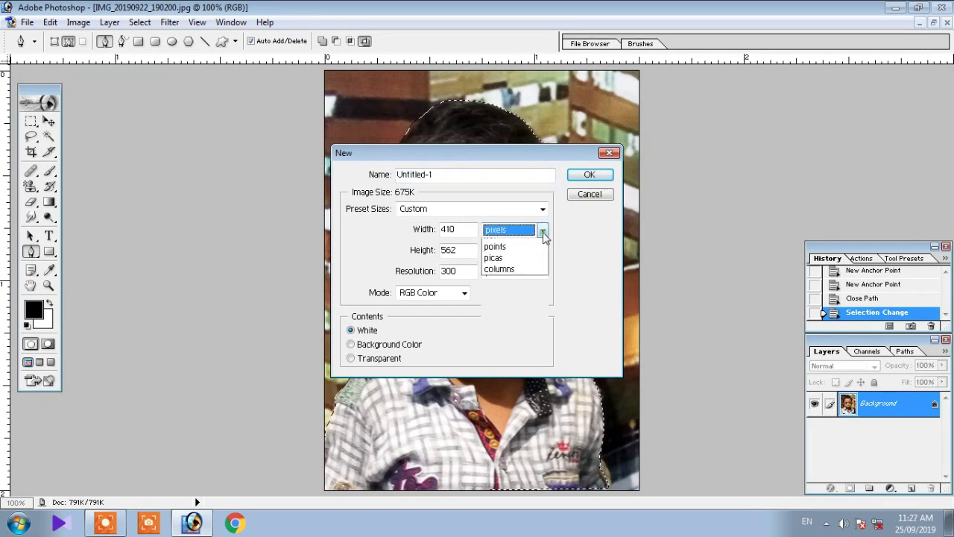
click(525, 256)
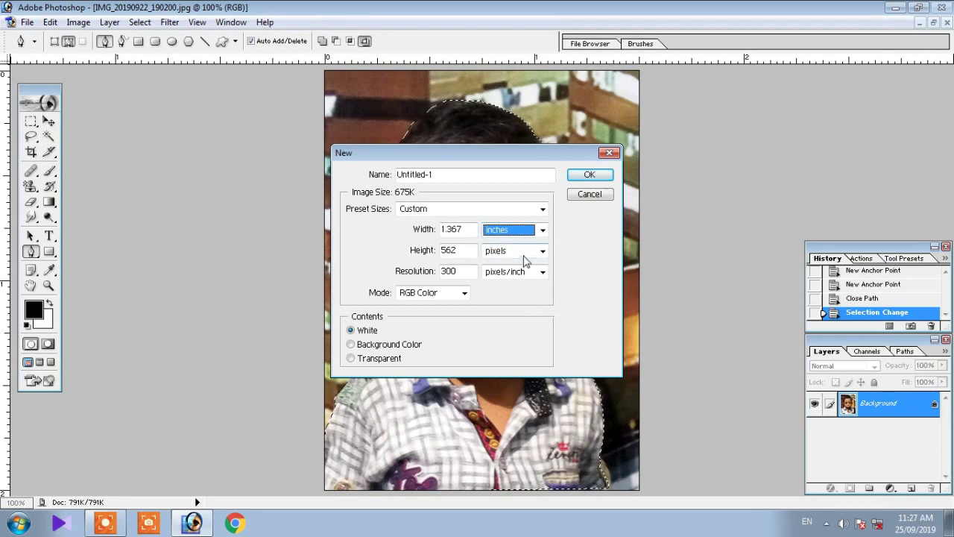
click(543, 251)
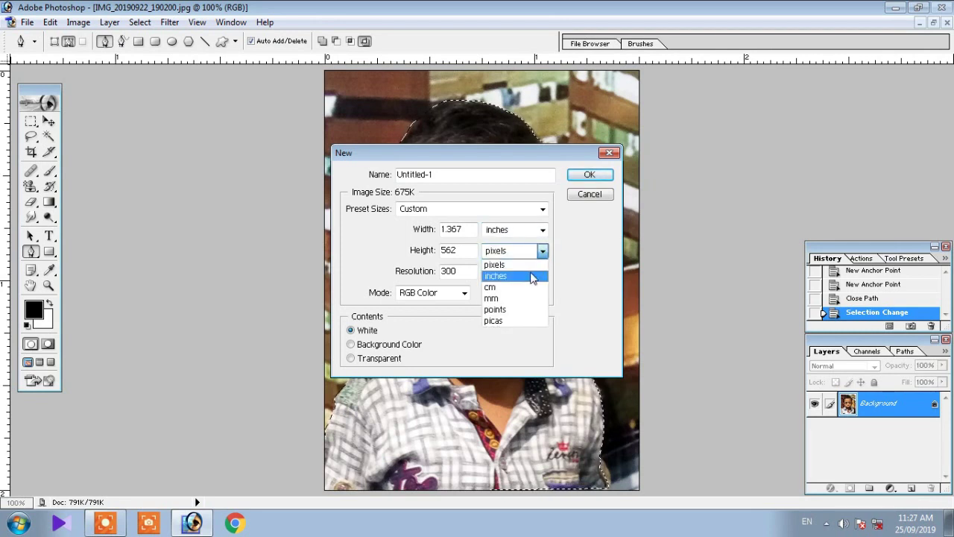
click(532, 278)
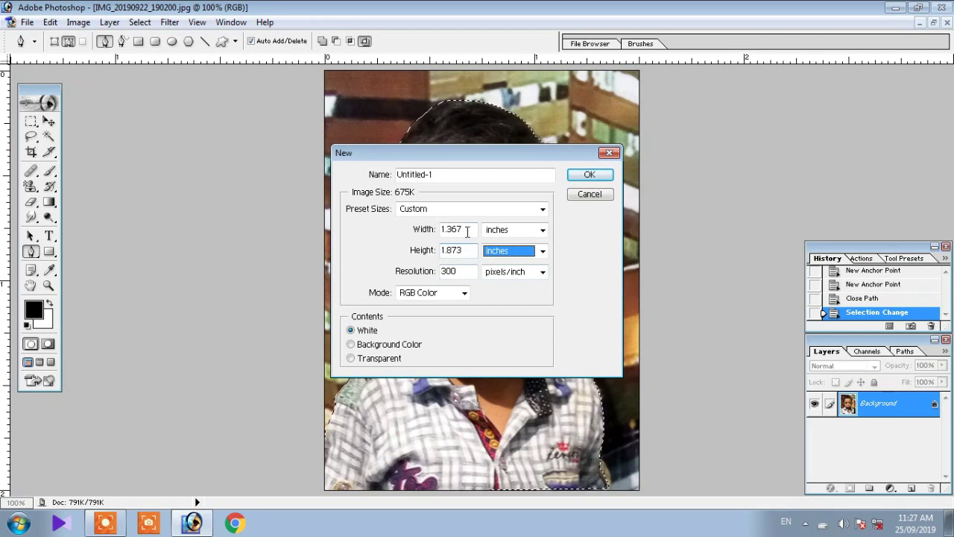
click(588, 175)
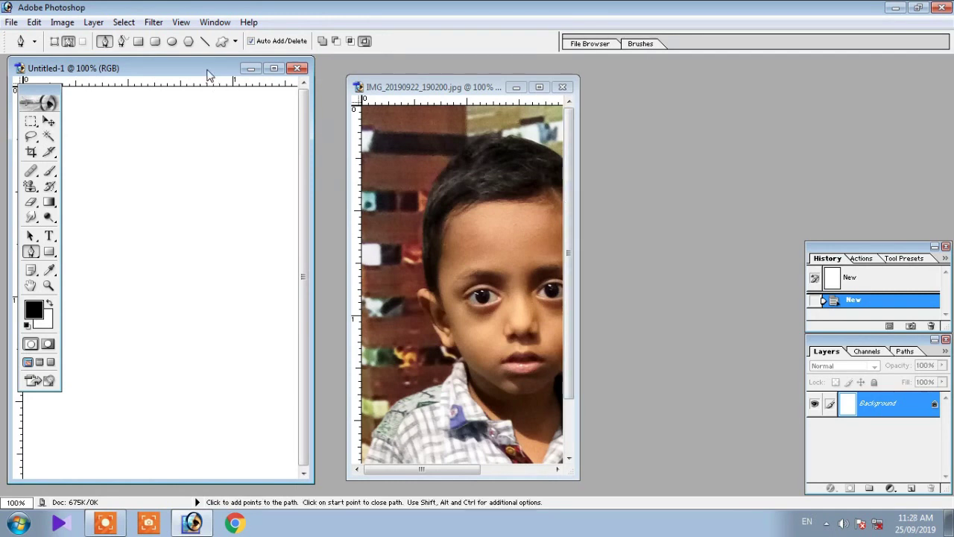
Step: Place the two document windows side by side and bring the selected boy into the blank document with the Move tool
drag(207, 68, 290, 85)
click(490, 82)
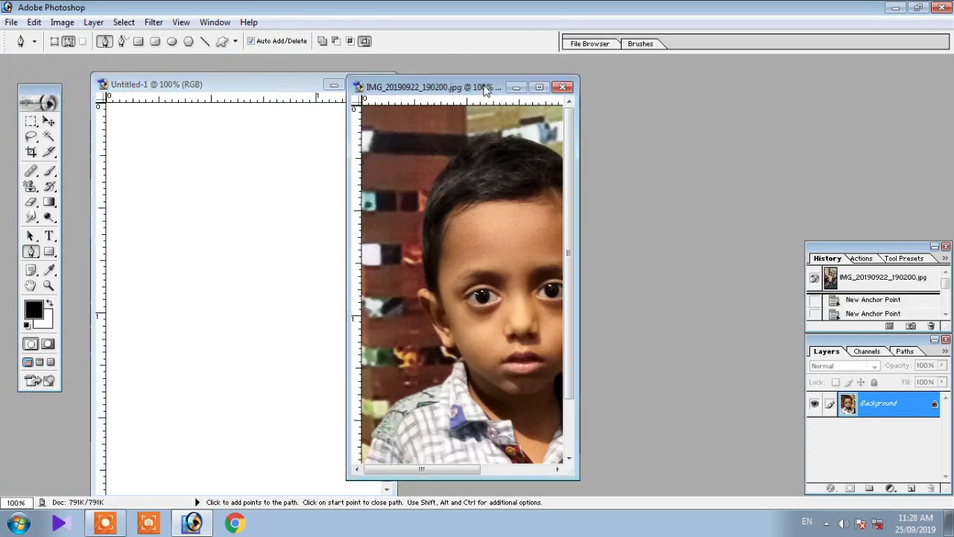
drag(471, 88, 657, 76)
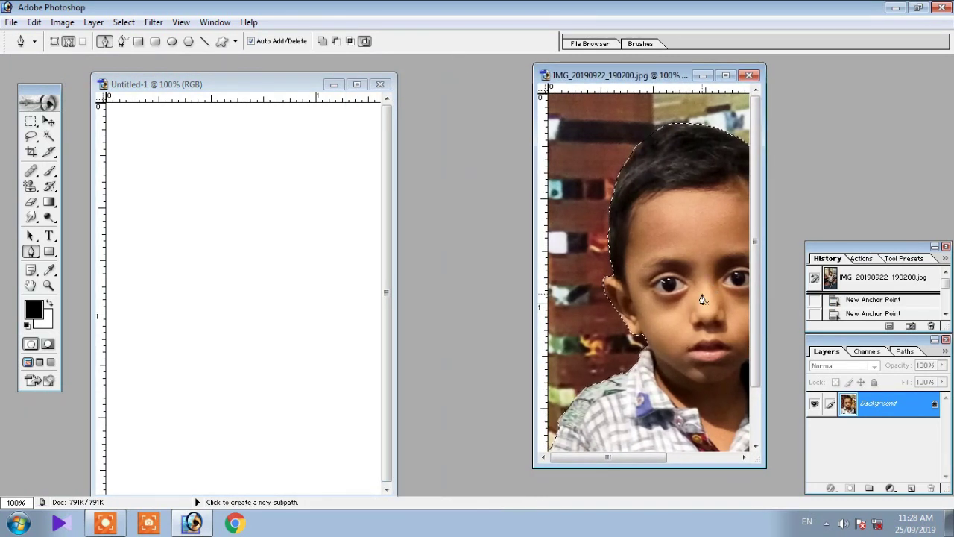
key(v)
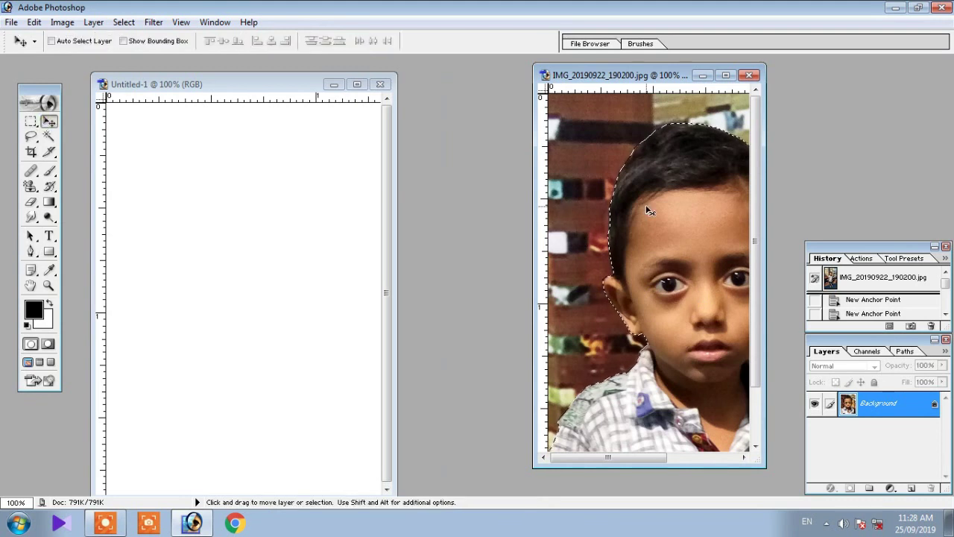
drag(658, 213, 307, 248)
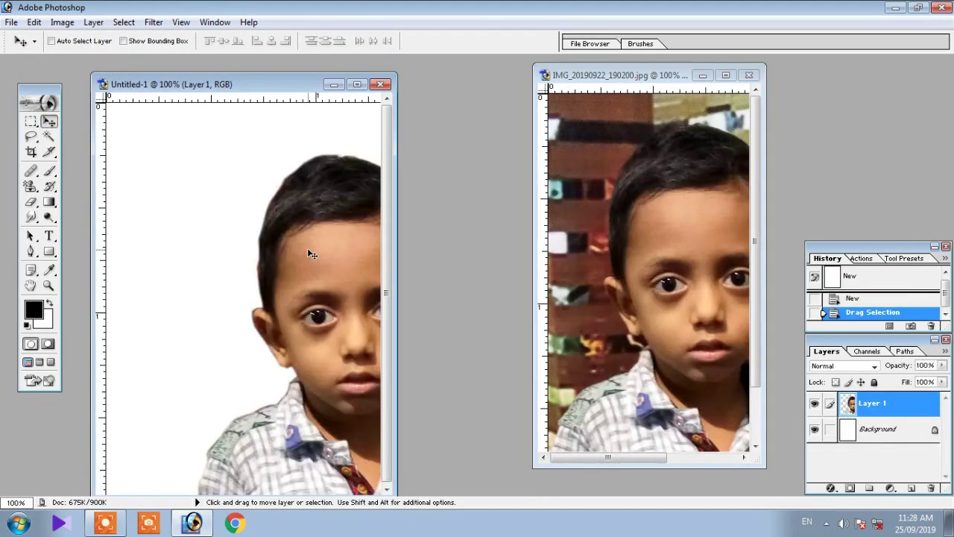
Step: Maximize the new document, center the boy on the canvas, and scale his layer to 99.3% width and 94.3% height
click(356, 84)
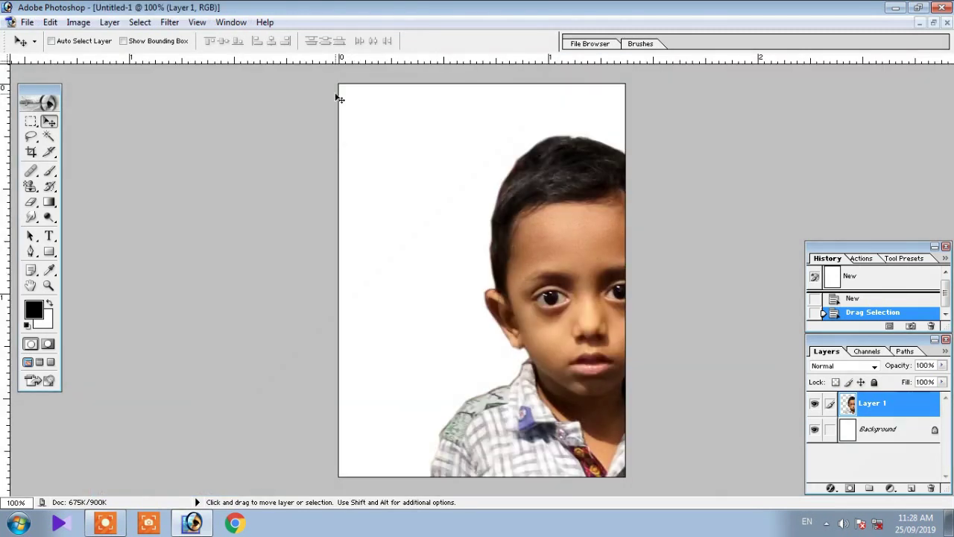
drag(553, 290, 468, 237)
key(ctrl+t)
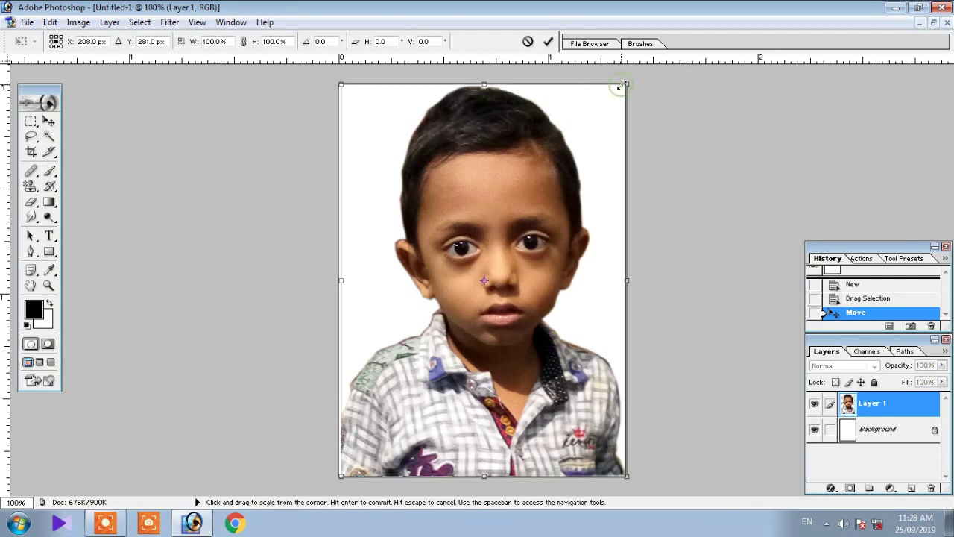
drag(621, 86, 615, 108)
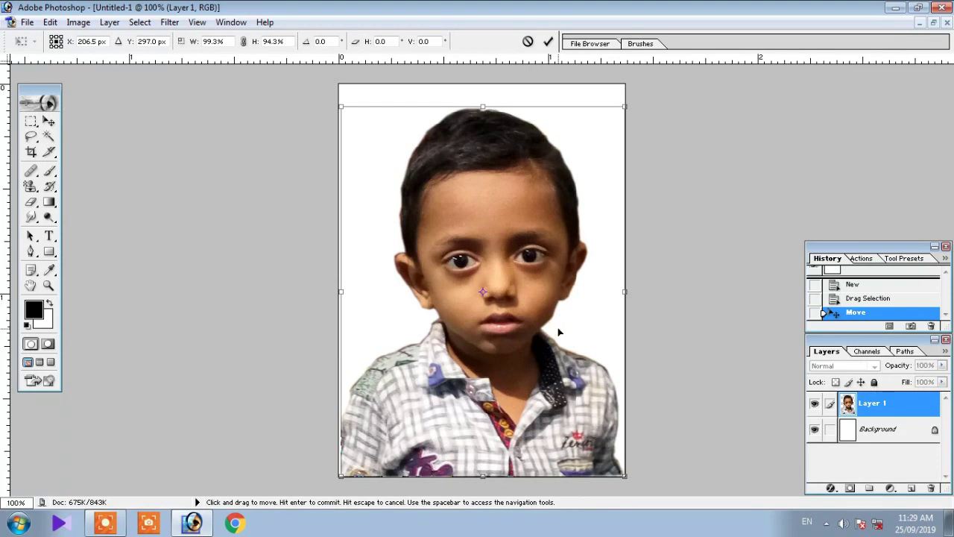
click(548, 41)
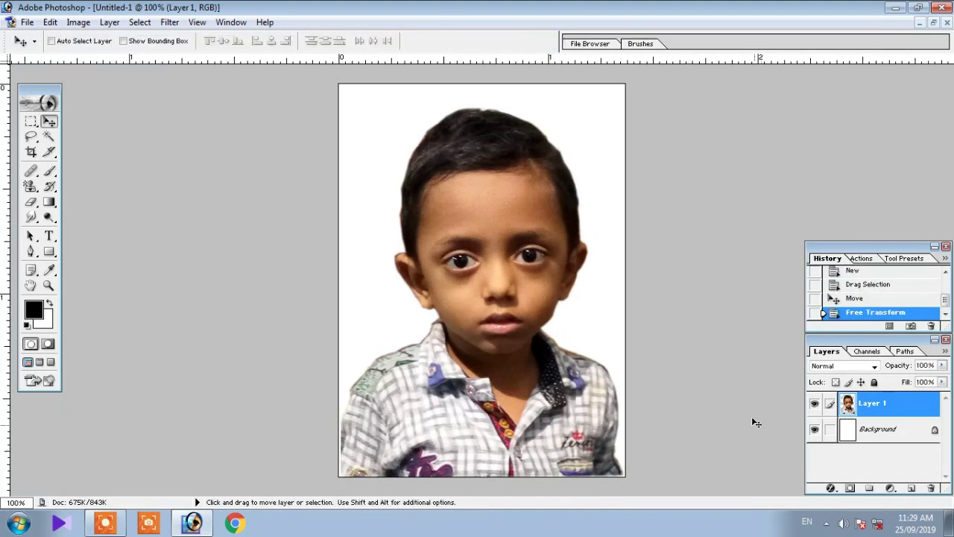
click(78, 22)
mouse_move(110, 59)
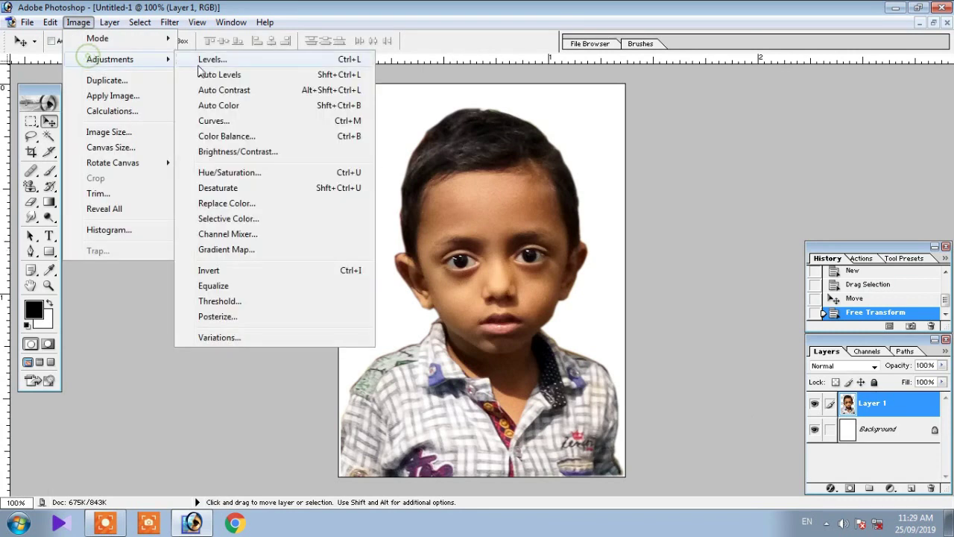
click(236, 141)
click(599, 216)
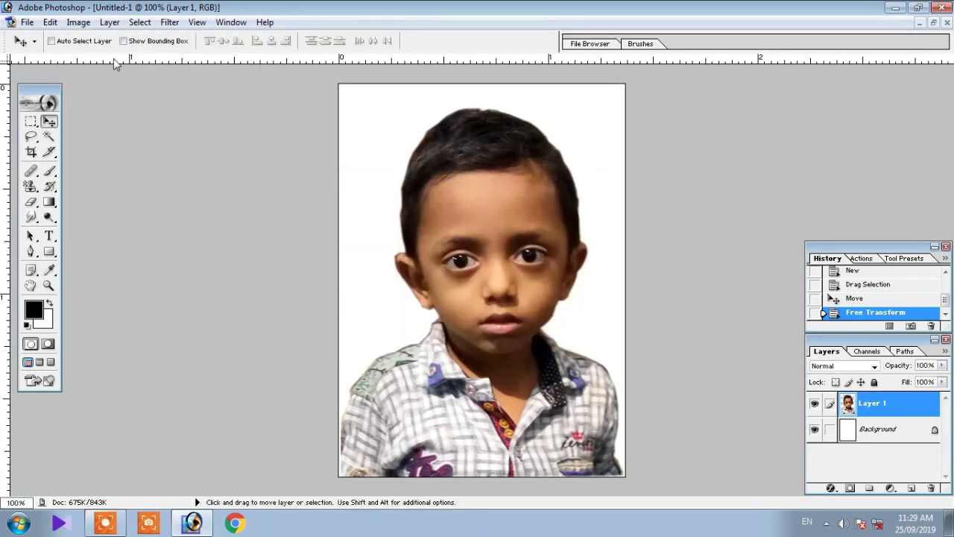
Step: Apply the Auto Color adjustment to the boy's layer
click(79, 21)
mouse_move(112, 59)
click(241, 107)
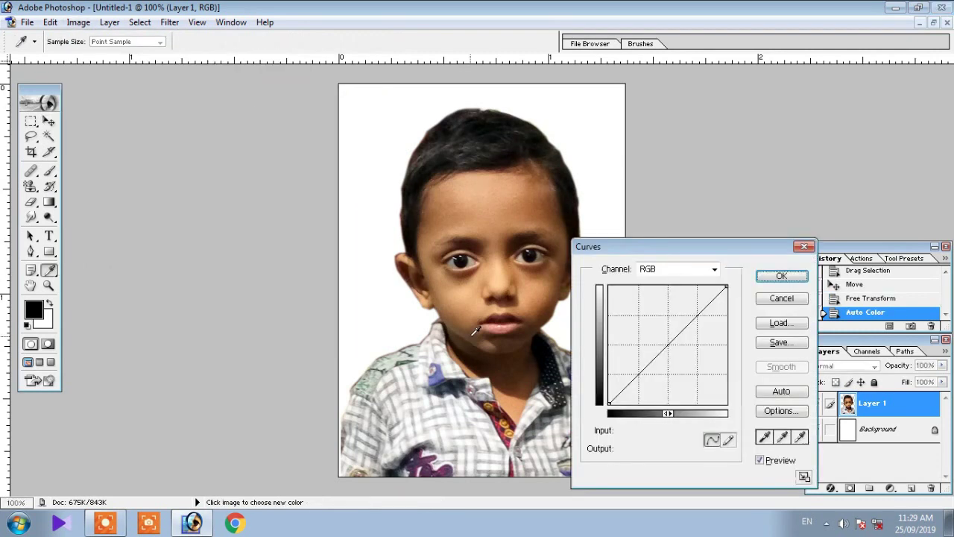
Step: Brighten the boy's layer with Curves, raising a midtone point on the RGB channel to an output of 143
key(ctrl+m)
click(667, 341)
drag(666, 341, 662, 337)
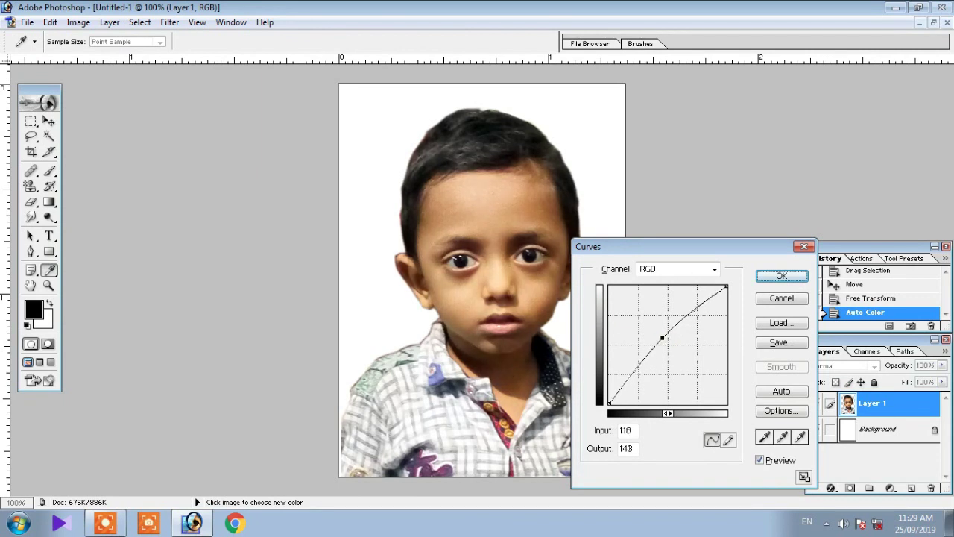
click(782, 276)
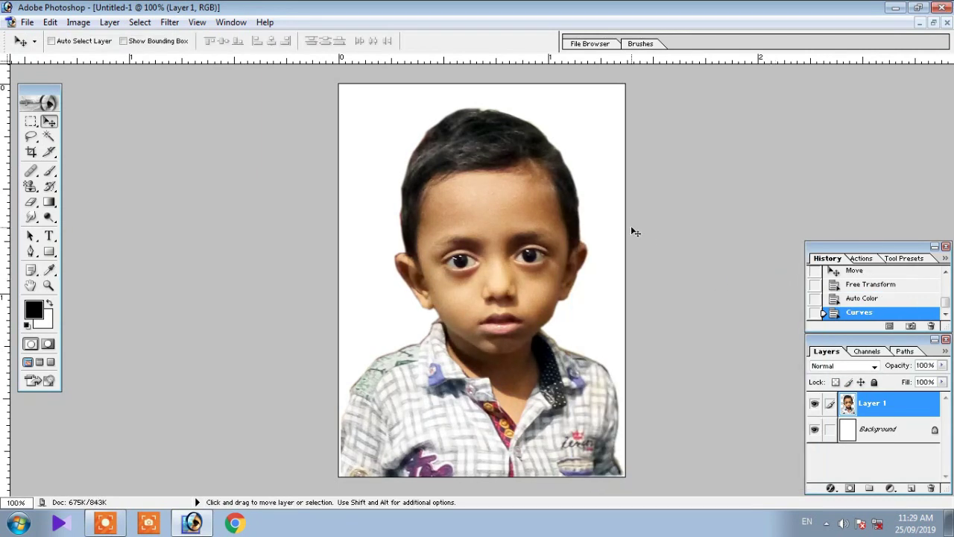
Step: Show the Color palette, choose a teal foreground (RGB 0, 186, 200), and fill the Background layer with the Paint Bucket
click(872, 432)
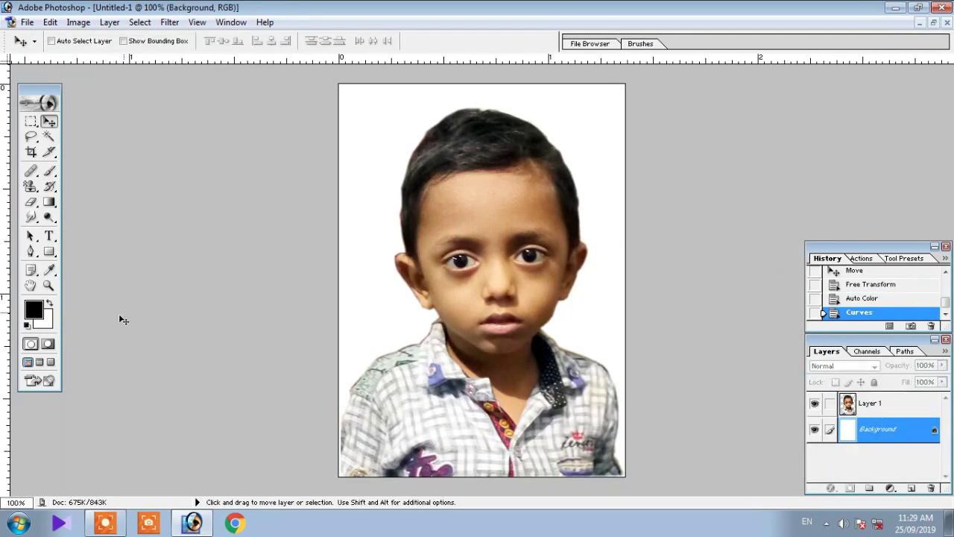
mouse_move(50, 202)
mouse_down()
mouse_move(97, 218)
mouse_move(91, 211)
mouse_up()
click(237, 23)
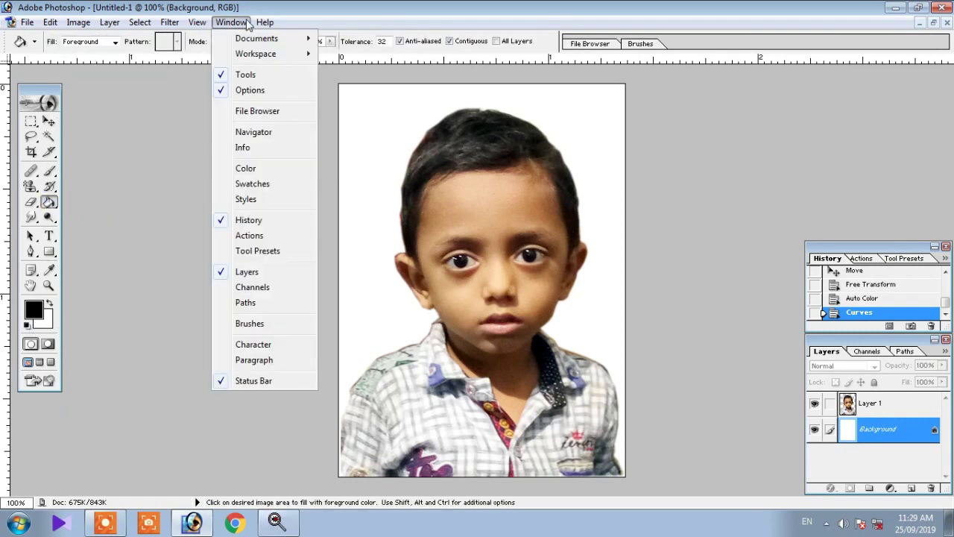
click(249, 168)
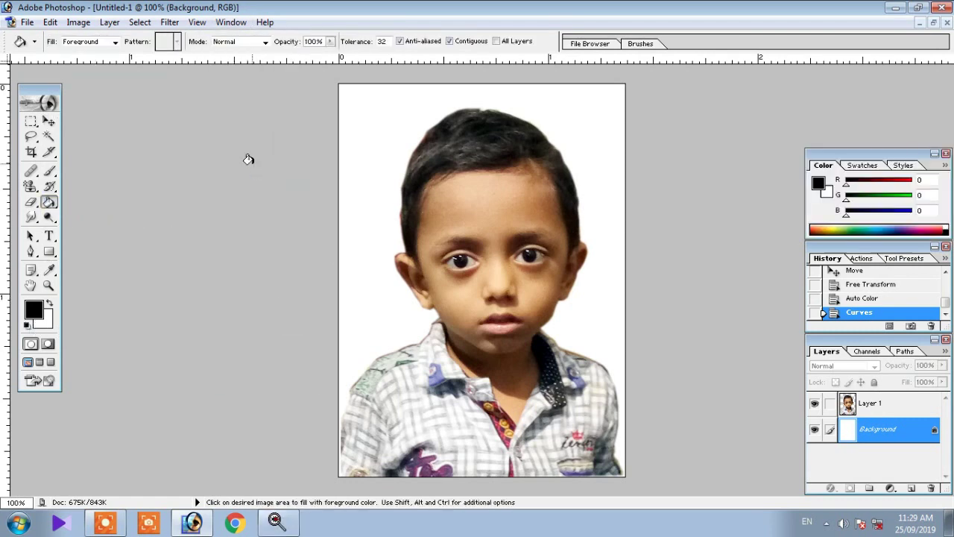
click(863, 223)
click(876, 223)
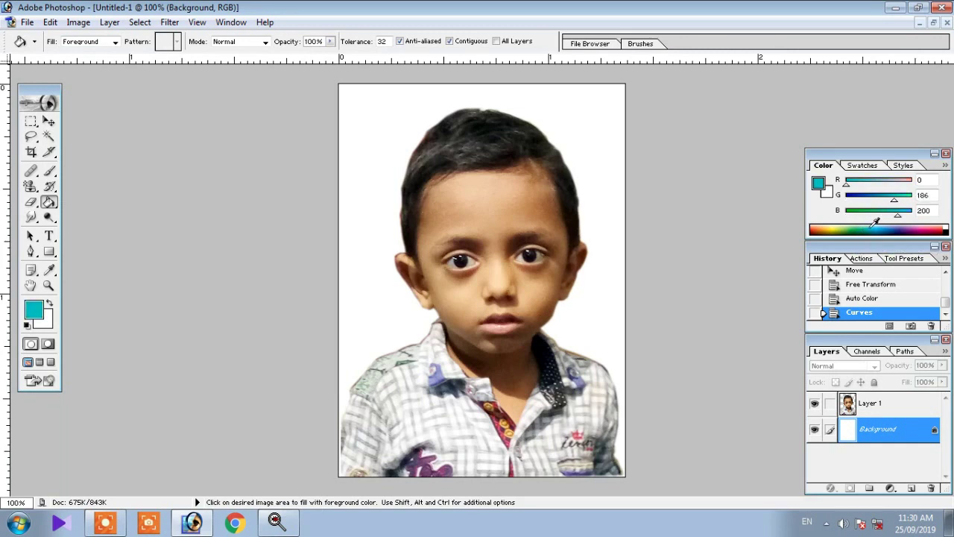
click(590, 142)
Step: Try dark blue (18, 61, 103), bright blue (8, 159, 218) and purple (157, 68, 154) fills on the Background layer
click(893, 223)
click(571, 114)
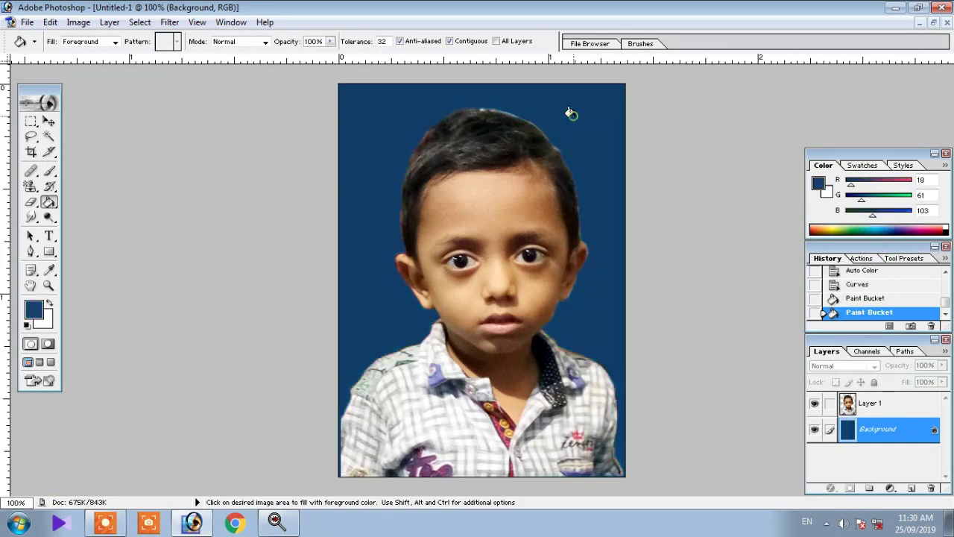
click(888, 222)
click(589, 146)
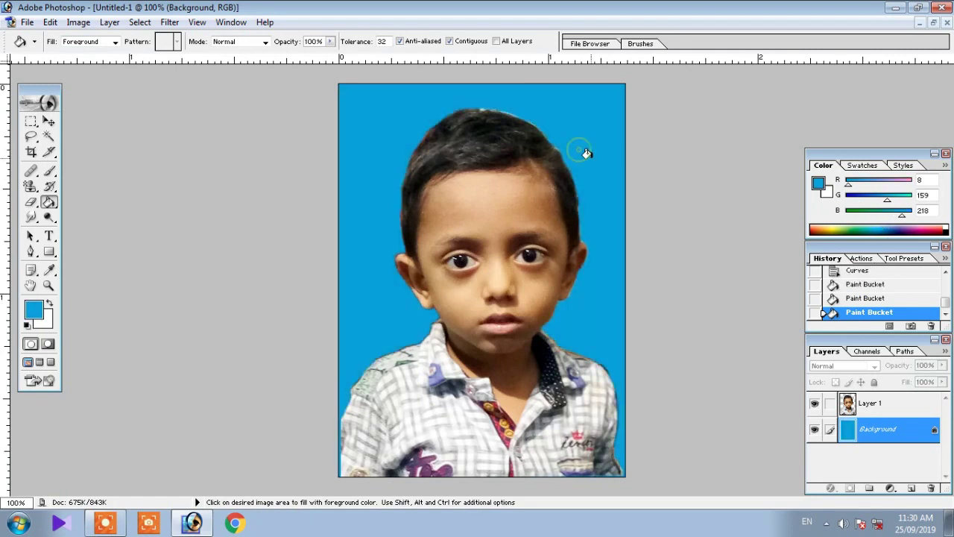
click(906, 225)
click(620, 181)
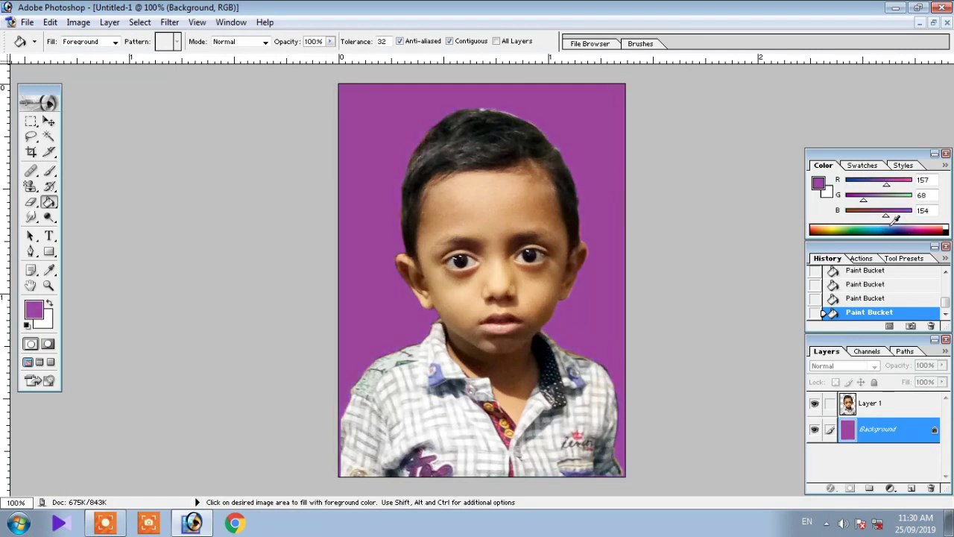
Step: Choose a teal foreground color with RGB 0, 178, 201 and fill the Background layer with it
click(851, 223)
click(840, 225)
click(877, 223)
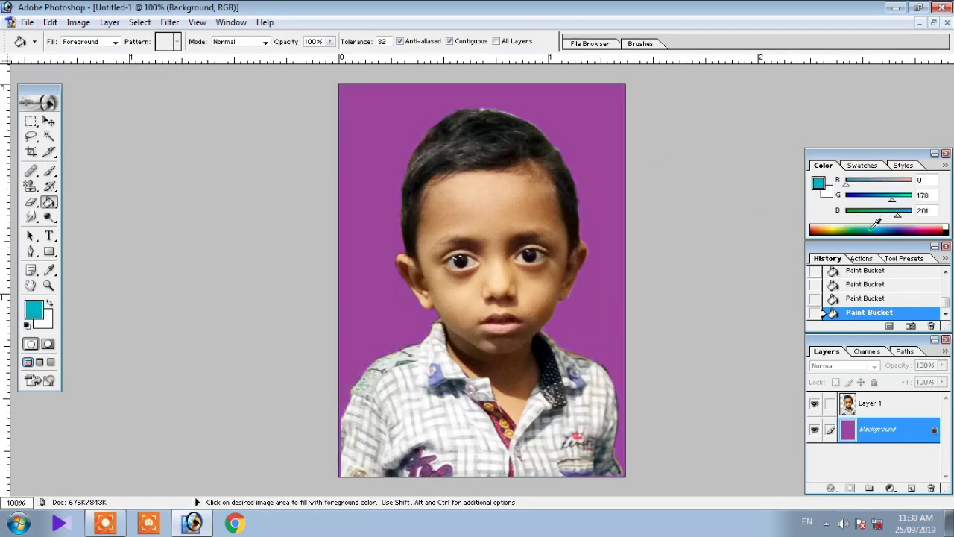
click(584, 145)
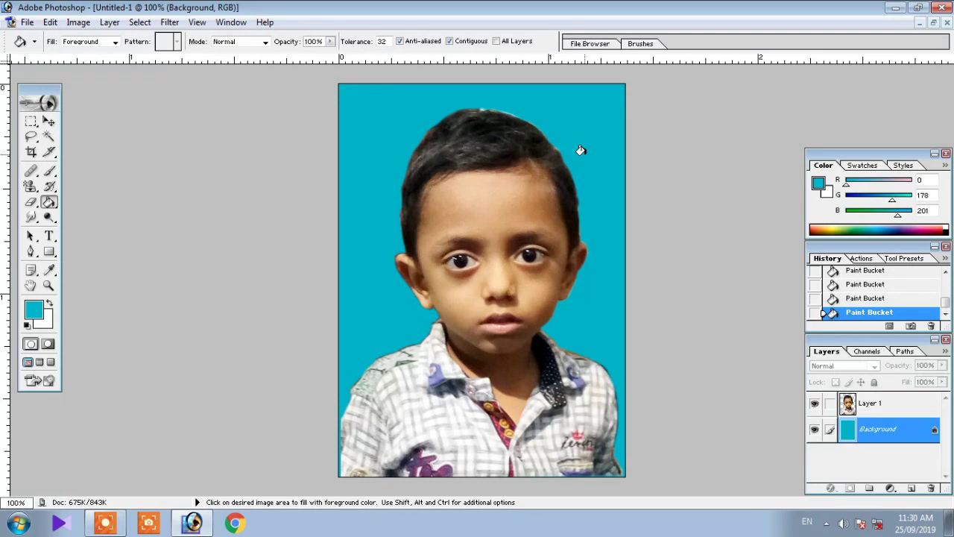
Step: Link the Background layer to the boy's layer and set the new canvas width to 1.5 inches
click(47, 121)
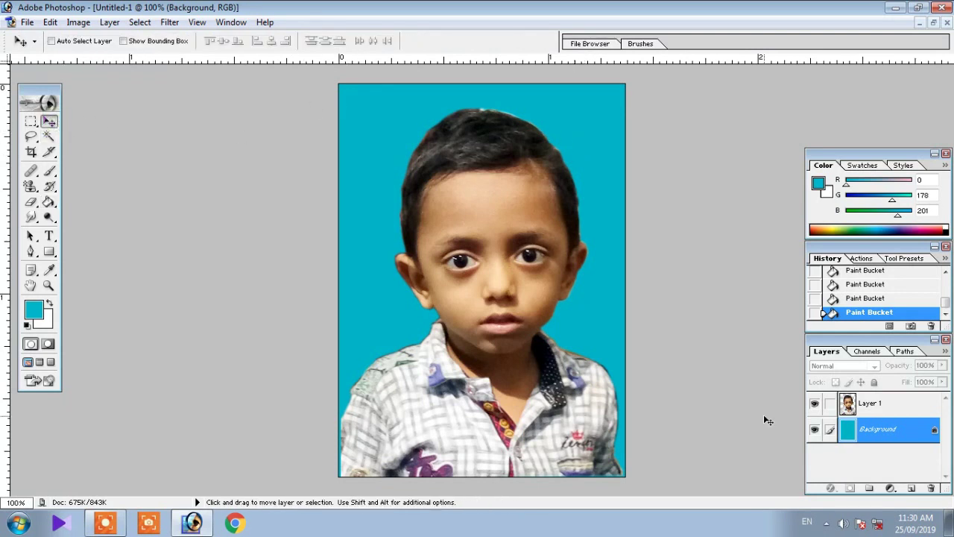
click(844, 409)
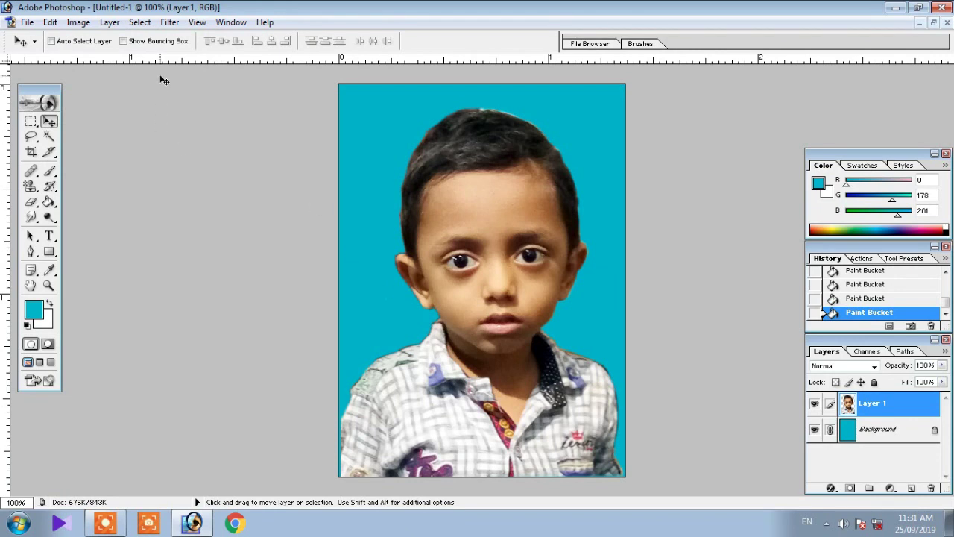
click(110, 23)
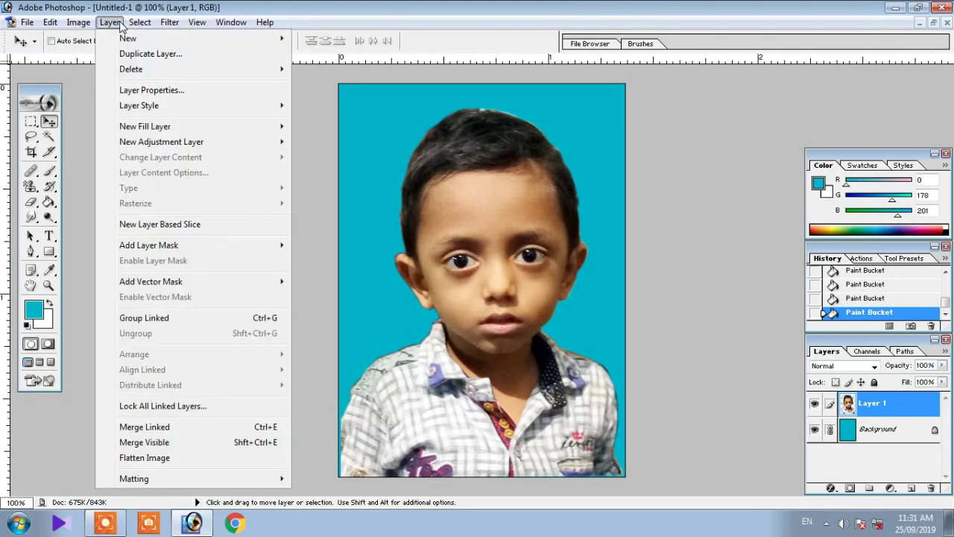
mouse_move(79, 23)
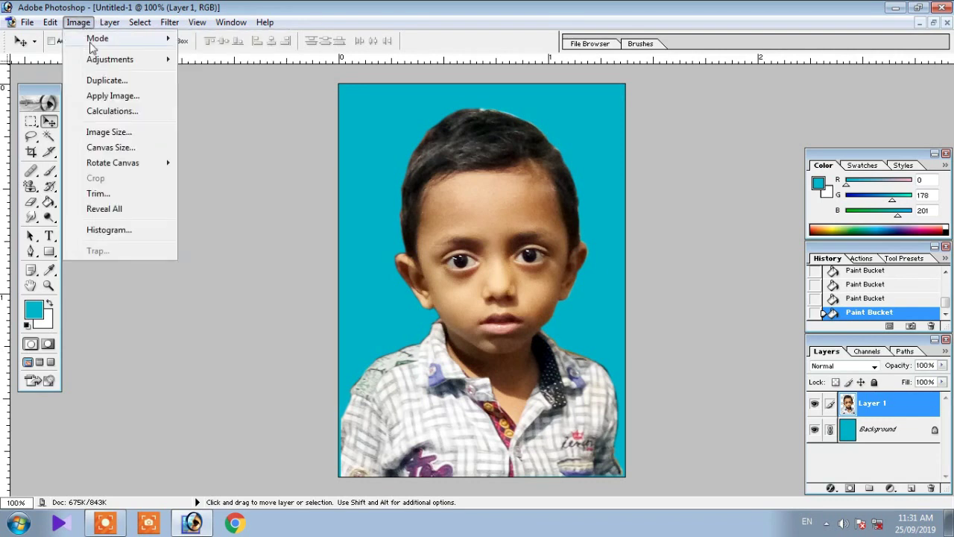
mouse_move(115, 167)
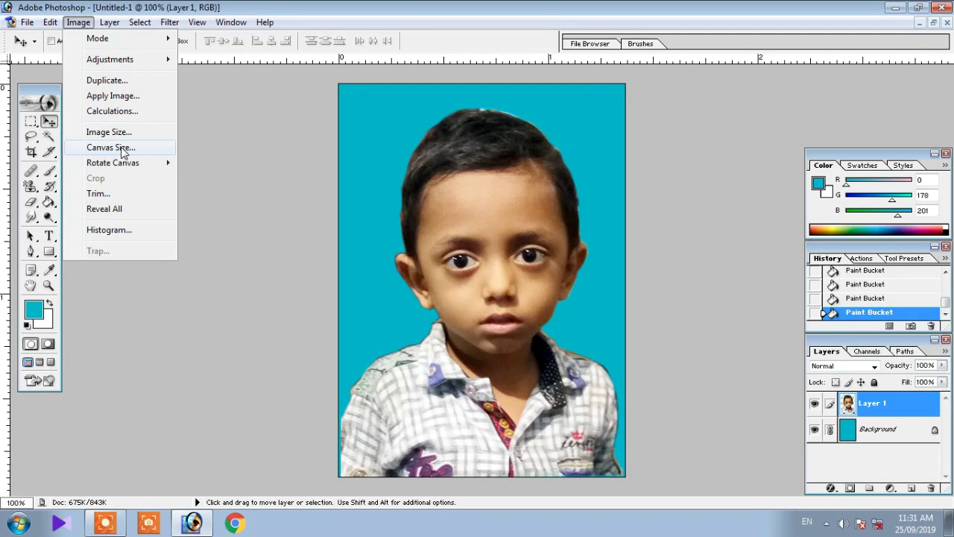
click(110, 148)
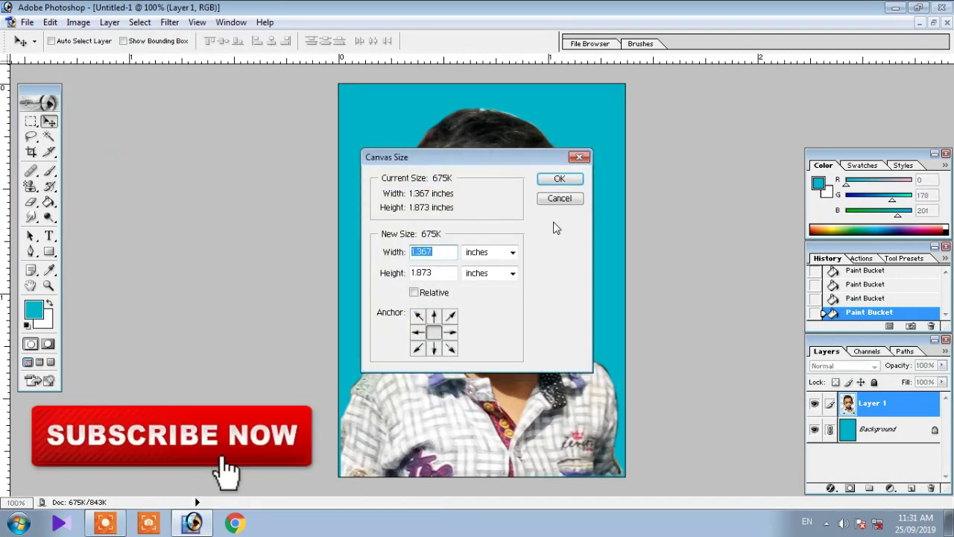
click(447, 252)
key(BackSpace)
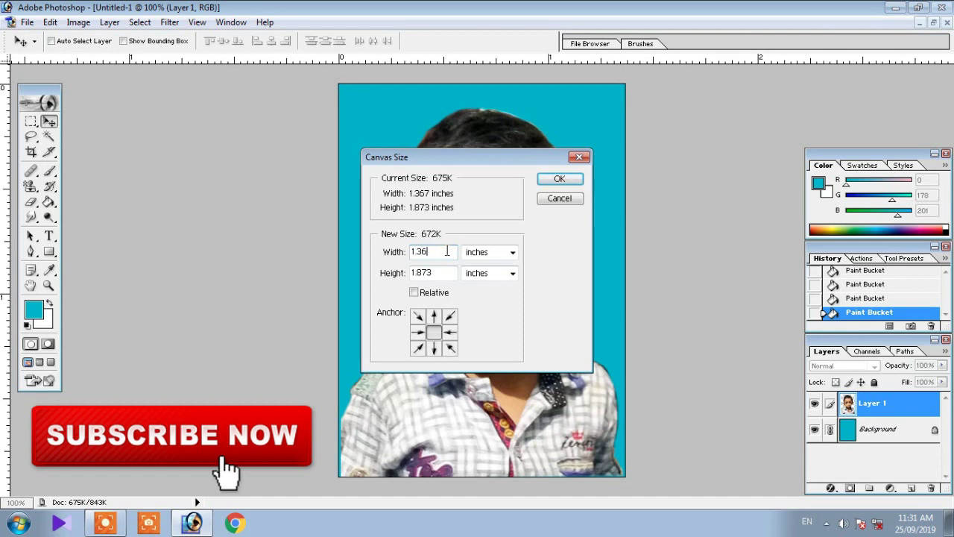
key(BackSpace)
text(5)
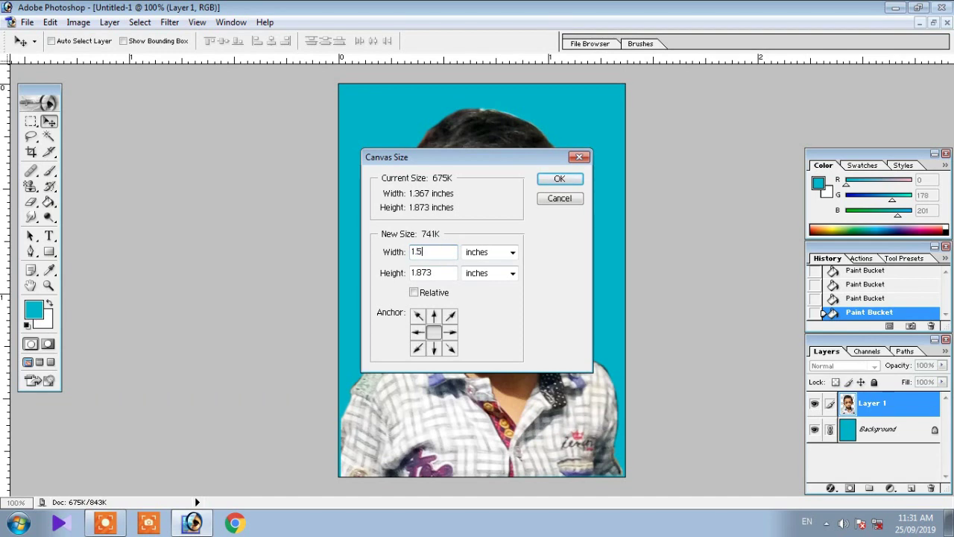
Step: Set the new canvas height to 2.0 inches and apply the centered canvas enlargement
click(442, 274)
key(BackSpace)
key(BackSpace)
key(BackSpace)
key(BackSpace)
key(BackSpace)
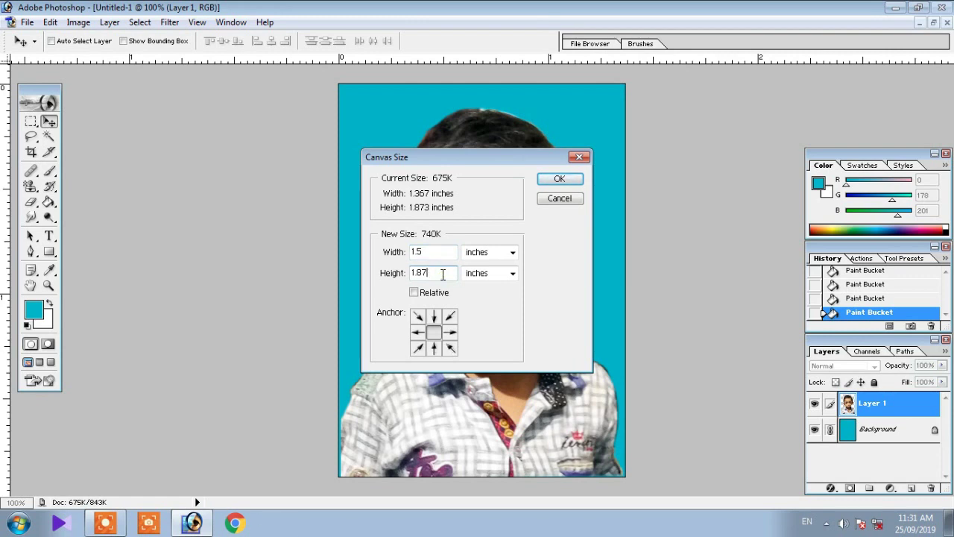
text(2)
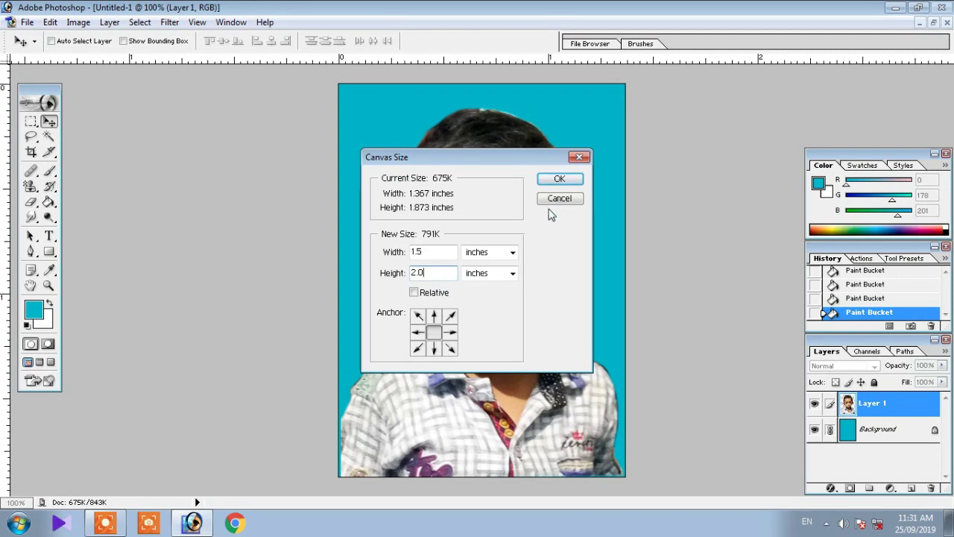
click(558, 181)
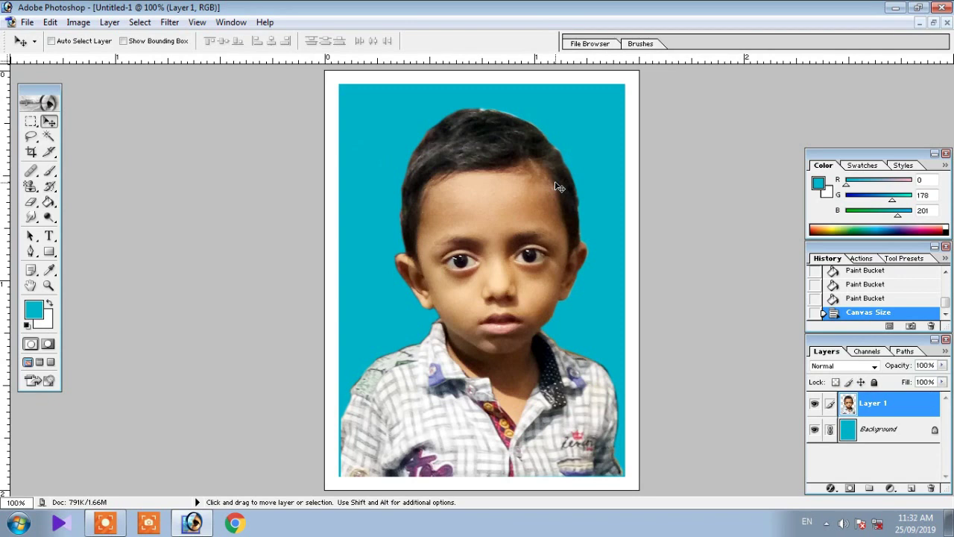
Step: Convert the Background into a regular layer and add a 1 px black stroke centered on its edge
double_click(931, 429)
click(573, 239)
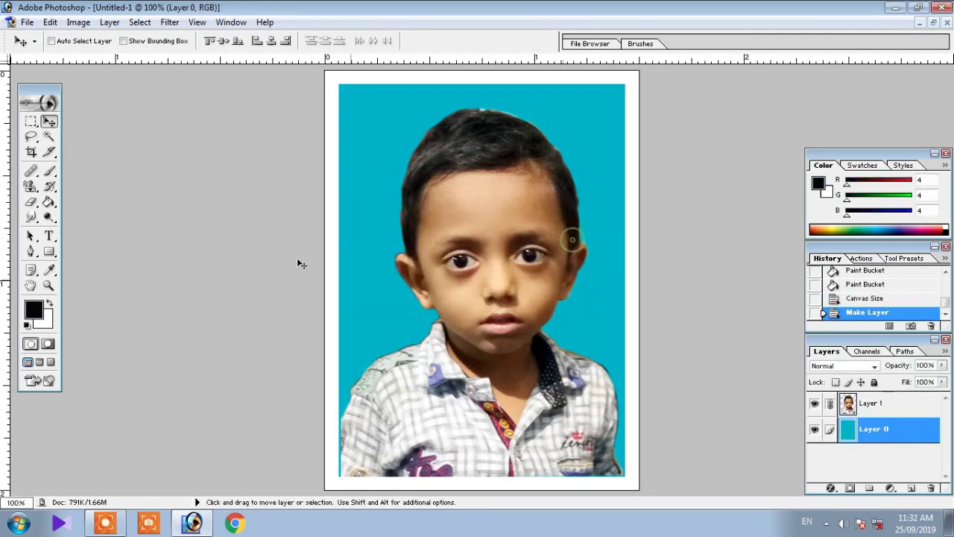
click(50, 22)
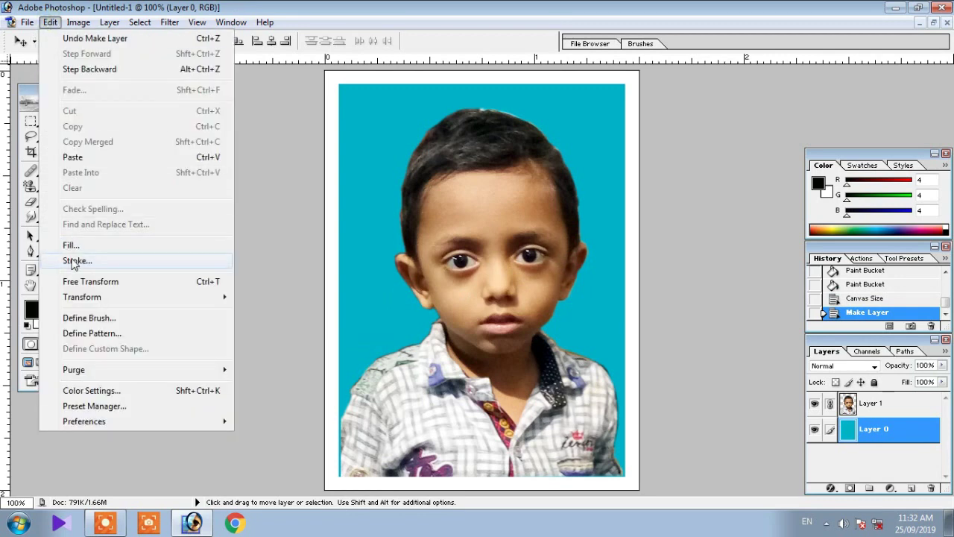
click(76, 260)
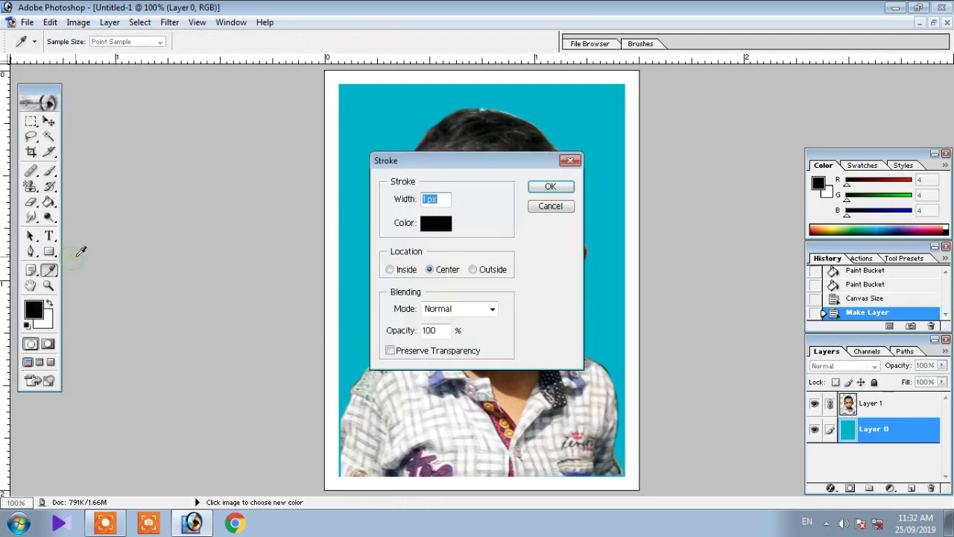
click(551, 187)
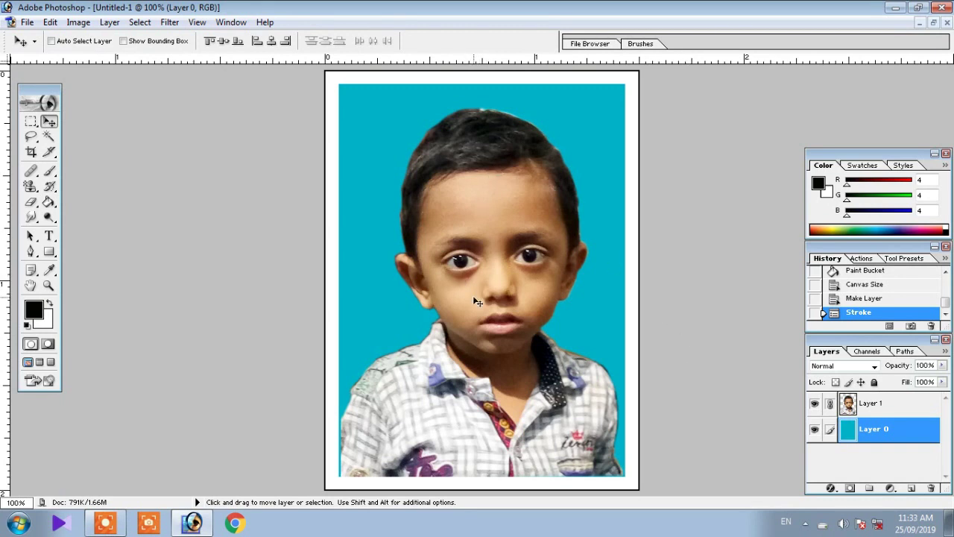
Step: Lighten the boy's face and neck on Layer 1 with the Dodge tool, using an 80 px brush, Midtones range and 50% exposure
click(880, 406)
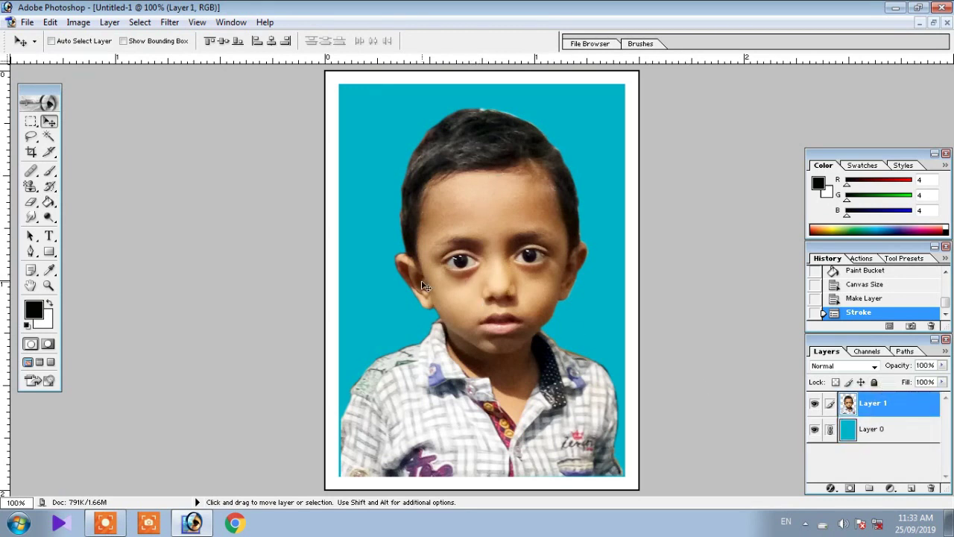
click(47, 218)
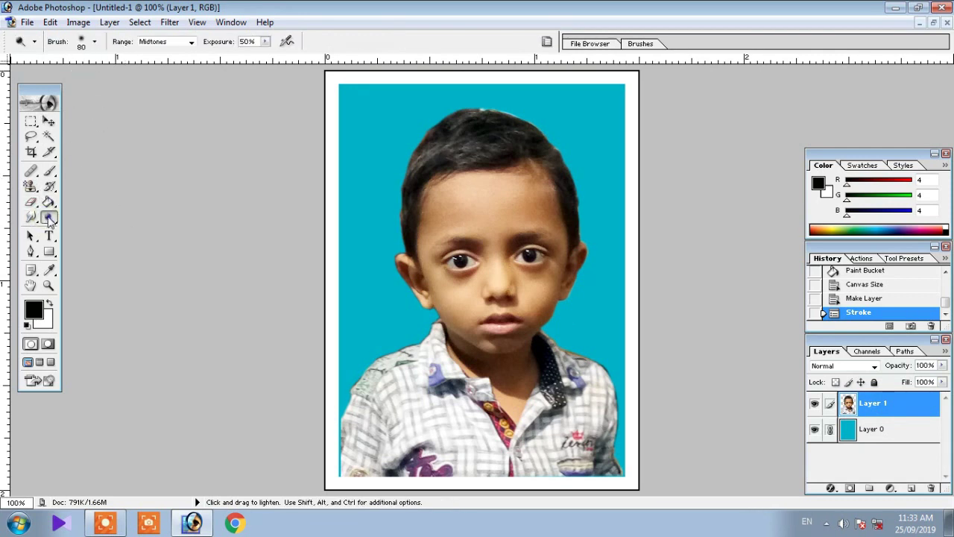
click(49, 217)
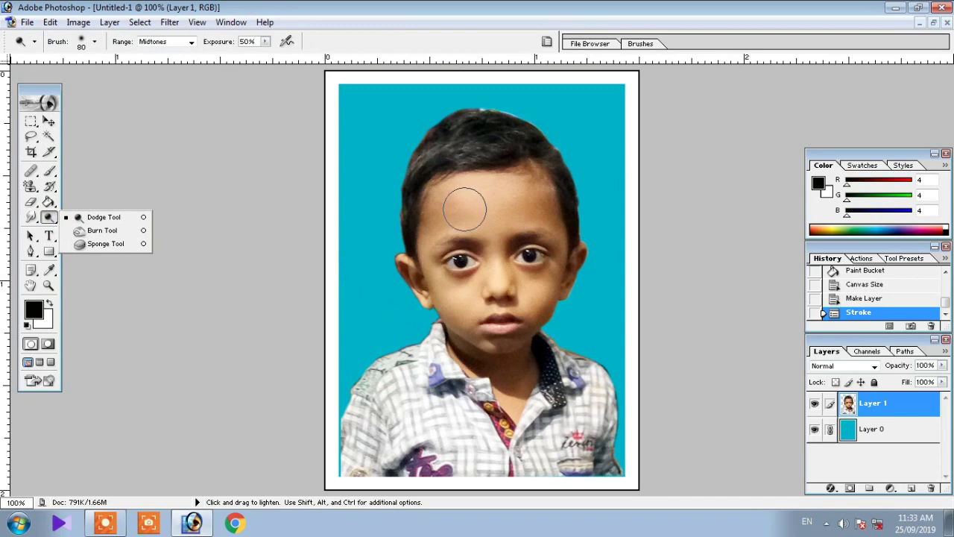
mouse_move(470, 194)
mouse_down()
mouse_move(434, 220)
mouse_move(428, 270)
mouse_move(464, 321)
mouse_move(495, 337)
mouse_move(535, 314)
mouse_move(558, 271)
mouse_move(552, 208)
mouse_move(525, 185)
mouse_move(510, 216)
mouse_move(469, 216)
mouse_move(513, 262)
mouse_move(542, 256)
mouse_move(543, 267)
mouse_move(564, 276)
mouse_move(547, 292)
mouse_move(517, 392)
mouse_move(458, 343)
mouse_move(463, 358)
mouse_move(500, 367)
mouse_move(513, 407)
mouse_up()
mouse_move(422, 283)
mouse_down()
mouse_move(413, 270)
mouse_move(409, 279)
mouse_move(423, 285)
mouse_up()
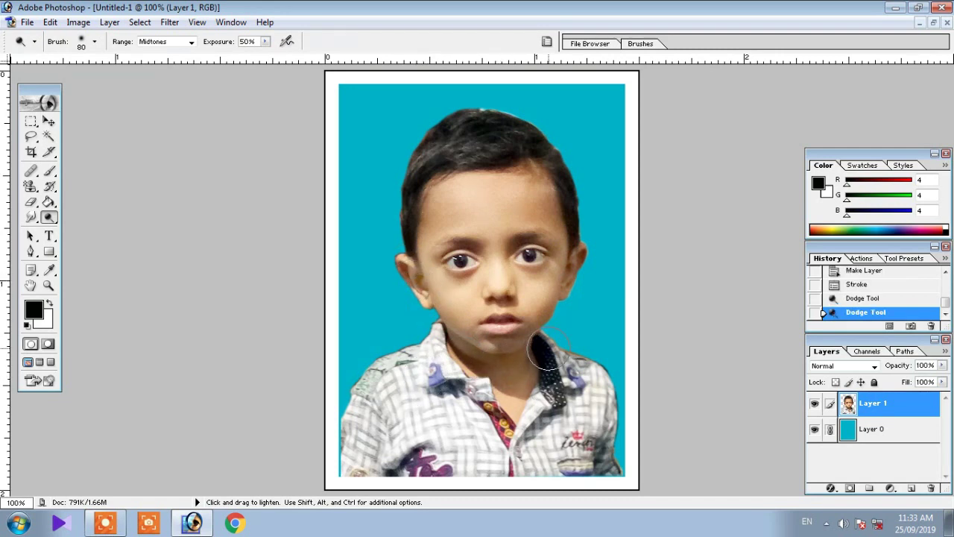
mouse_move(542, 206)
mouse_down()
mouse_move(534, 183)
mouse_move(452, 181)
mouse_move(426, 225)
mouse_move(440, 278)
mouse_up()
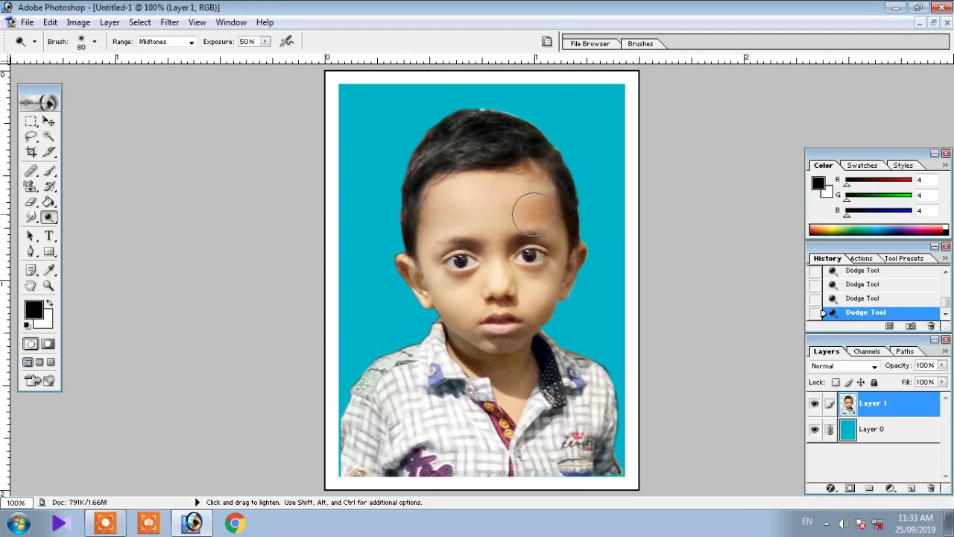
mouse_move(529, 211)
mouse_down()
mouse_move(554, 224)
mouse_move(558, 281)
mouse_move(526, 299)
mouse_up()
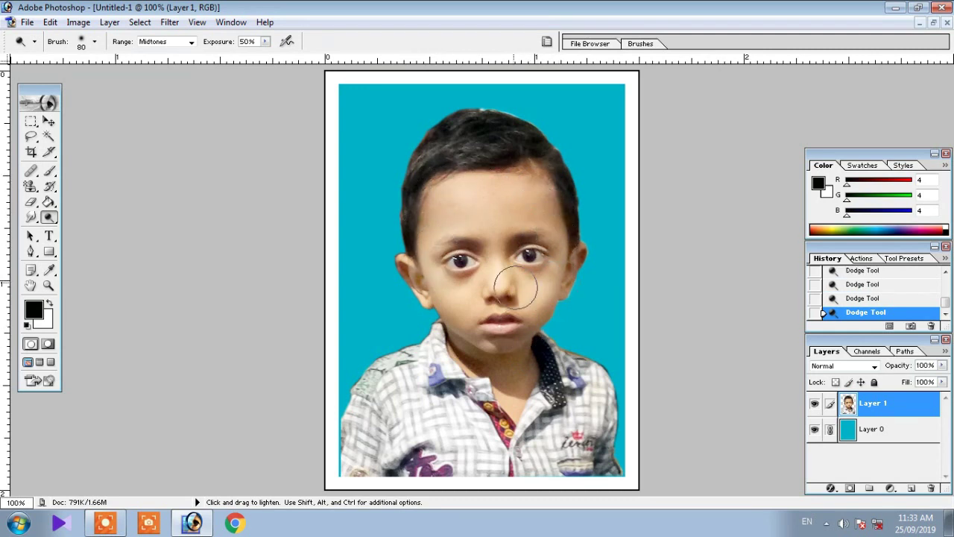
mouse_move(472, 250)
mouse_down()
mouse_move(459, 261)
mouse_move(531, 252)
mouse_move(506, 292)
mouse_move(466, 322)
mouse_move(535, 305)
mouse_move(553, 282)
mouse_move(469, 310)
mouse_up()
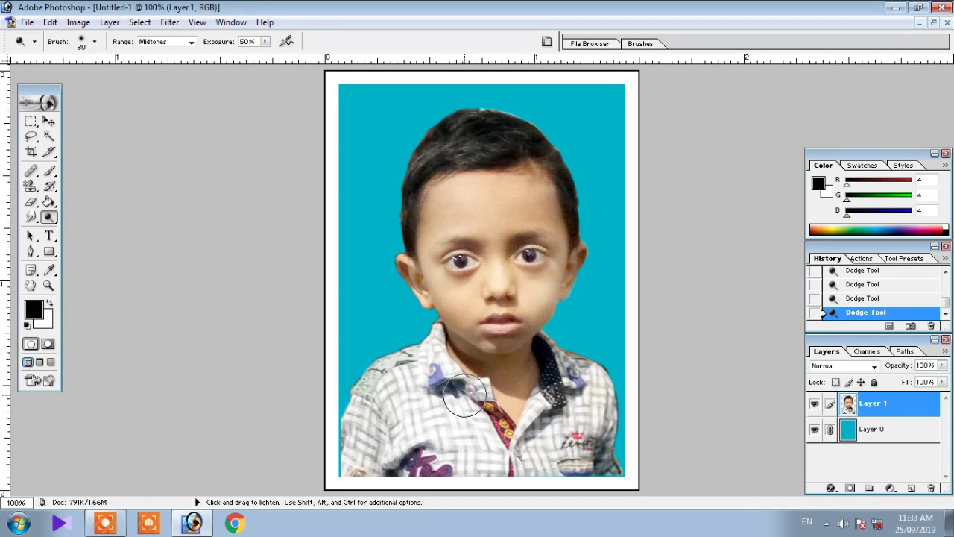
key(ctrl+t)
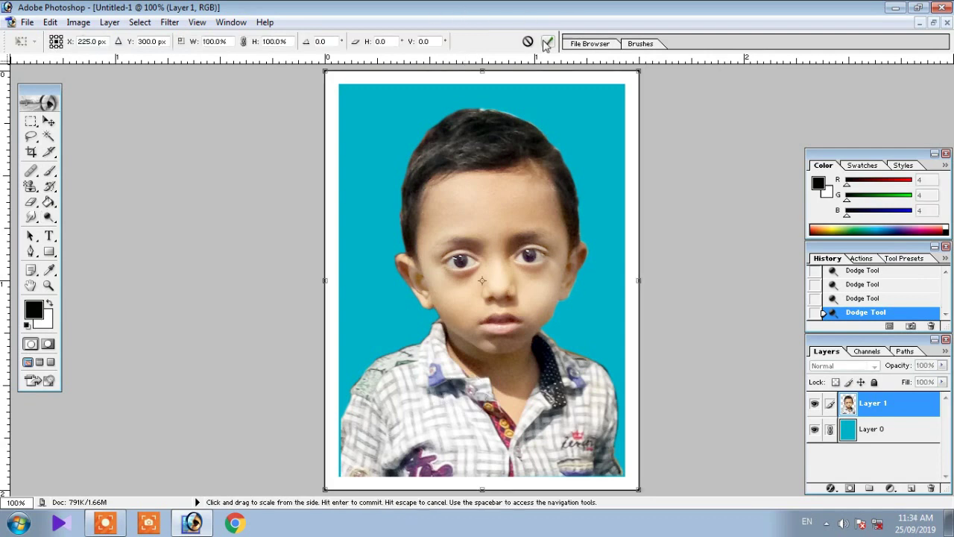
click(548, 42)
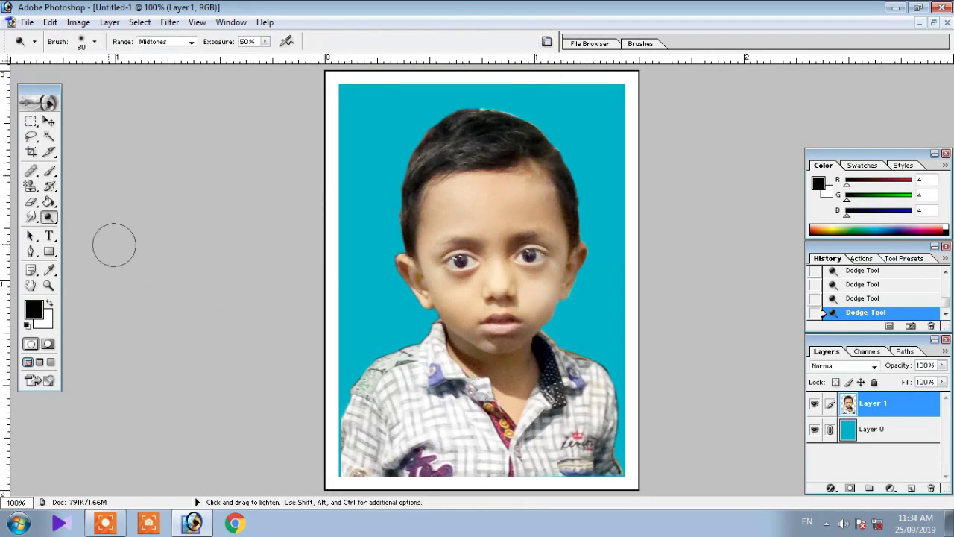
Step: Darken the boy's hair on Layer 1 with the Burn tool at Midtones range and 50% exposure, adjusting the brush size to suit
drag(48, 217, 84, 230)
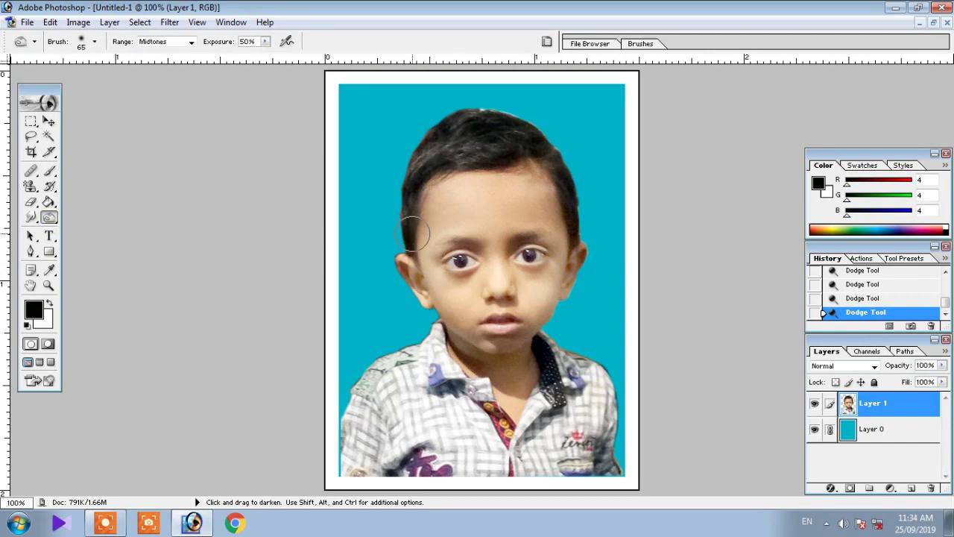
key(bracketleft)
key(bracketleft)
key(bracketleft)
key(bracketleft)
mouse_move(408, 250)
mouse_down()
mouse_move(409, 181)
mouse_move(421, 187)
mouse_move(440, 159)
mouse_move(402, 177)
mouse_move(447, 123)
mouse_move(503, 117)
mouse_move(480, 112)
mouse_move(536, 129)
mouse_move(516, 120)
mouse_move(517, 147)
mouse_move(470, 141)
mouse_move(443, 158)
mouse_move(496, 157)
mouse_move(475, 159)
mouse_move(446, 144)
mouse_move(531, 146)
mouse_up()
key(bracketright)
key(bracketright)
key(bracketright)
key(bracketright)
key(bracketright)
key(bracketright)
key(bracketright)
key(bracketleft)
key(bracketleft)
key(bracketleft)
key(bracketleft)
key(bracketleft)
key(bracketleft)
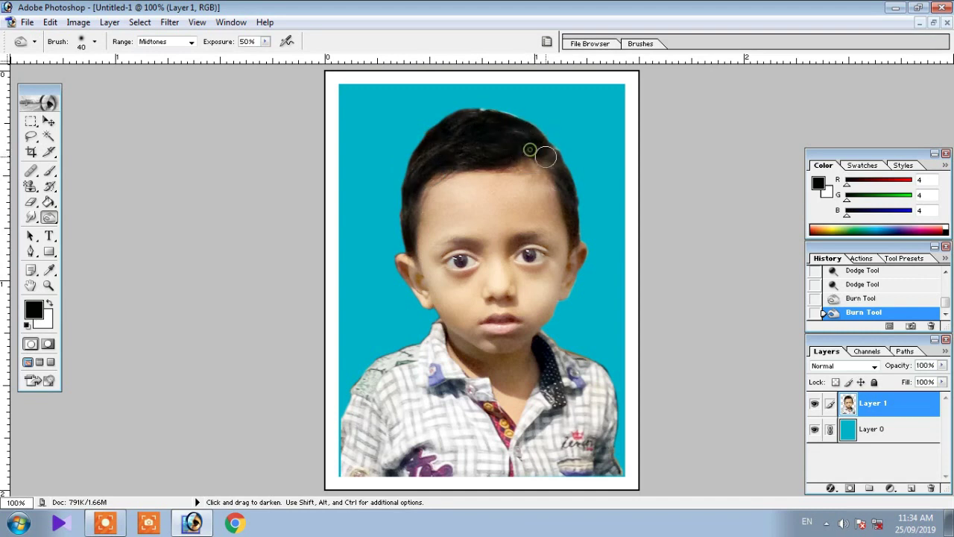
Step: Darken the boy's hair above the forehead and the dark inner collar with the Burn tool at Midtones range and 50% exposure
mouse_move(515, 139)
mouse_down()
mouse_move(569, 186)
mouse_move(574, 224)
mouse_move(559, 183)
mouse_move(515, 154)
mouse_move(515, 168)
mouse_move(534, 168)
mouse_move(522, 157)
mouse_up()
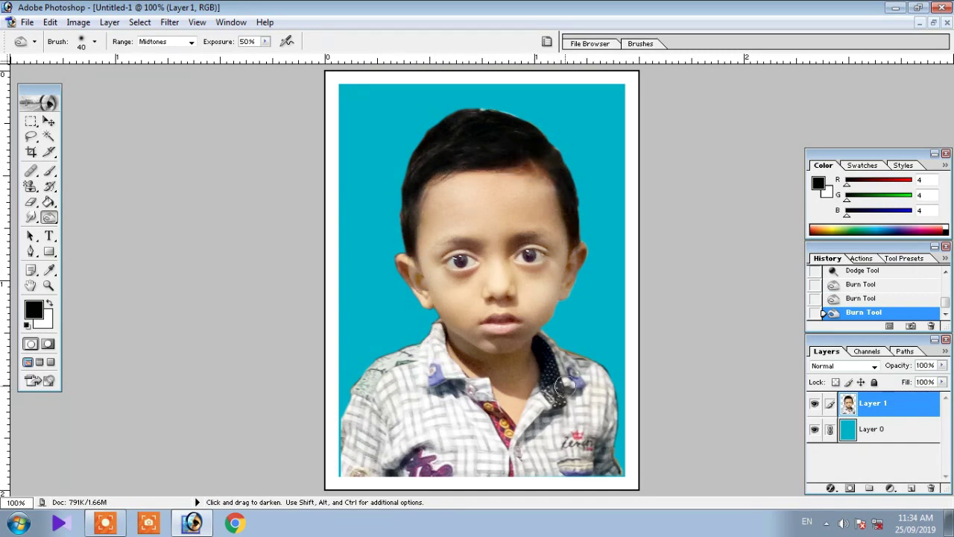
drag(565, 385, 554, 380)
key(bracketright)
key(bracketright)
key(bracketright)
key(bracketright)
key(bracketright)
key(bracketleft)
key(bracketleft)
key(bracketleft)
key(bracketleft)
key(bracketleft)
key(bracketleft)
Step: Link Layer 0 to Layer 1 and merge the linked layers into one
click(27, 23)
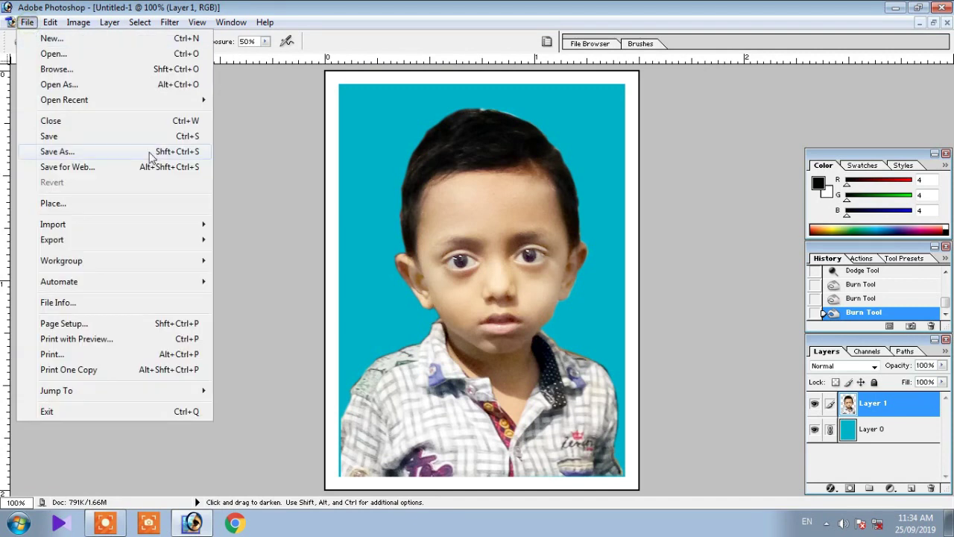
click(274, 199)
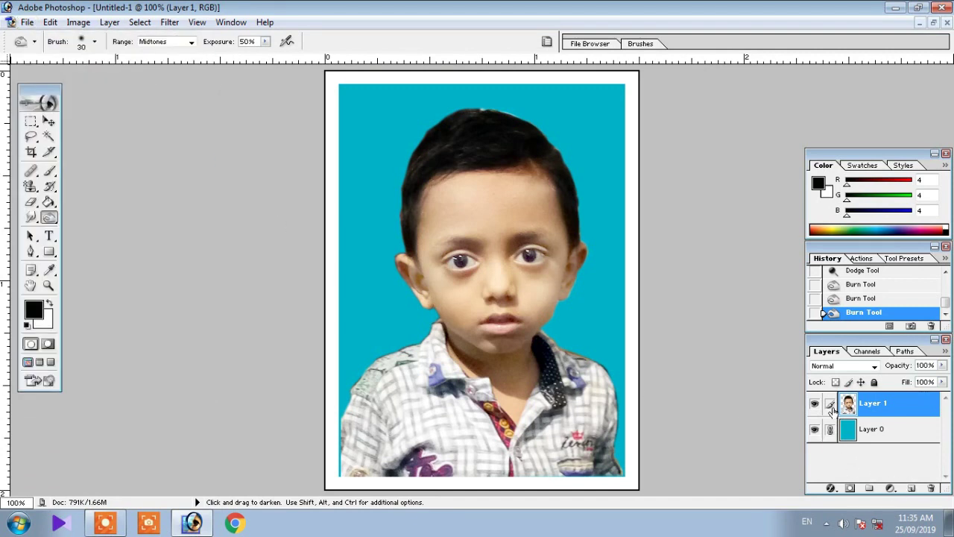
click(830, 430)
key(ctrl+e)
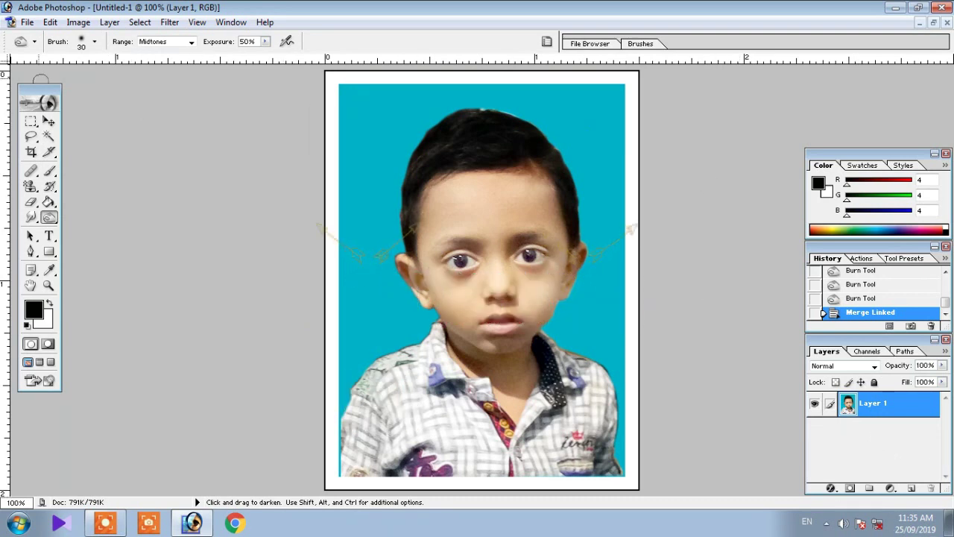
Step: Create a new white RGB document from the 4 x 6 preset, 4 by 6 inches at 300 pixels/inch
click(27, 21)
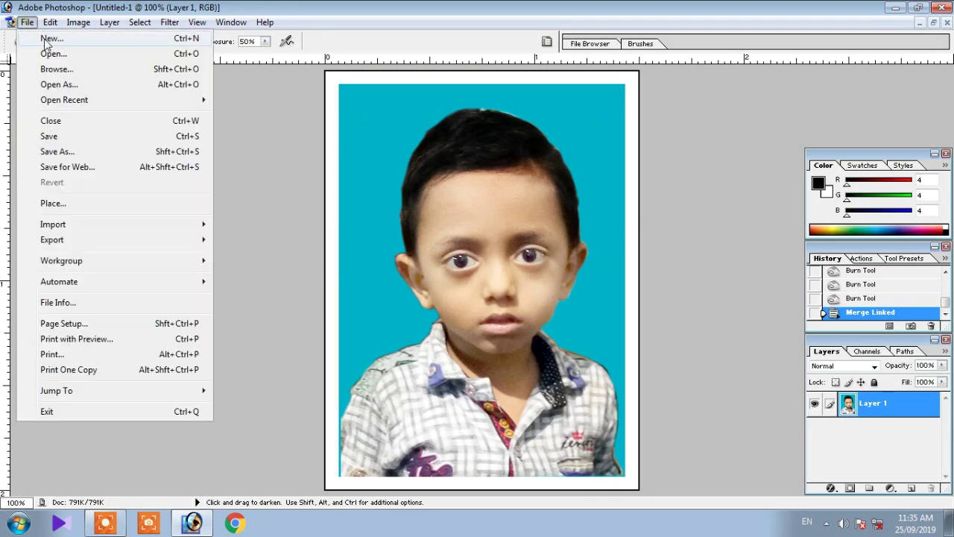
click(44, 39)
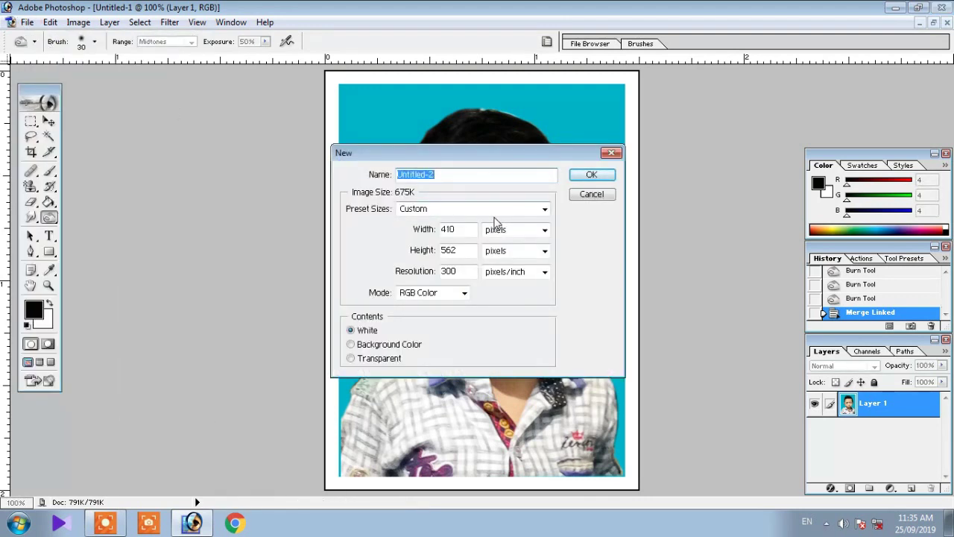
click(545, 210)
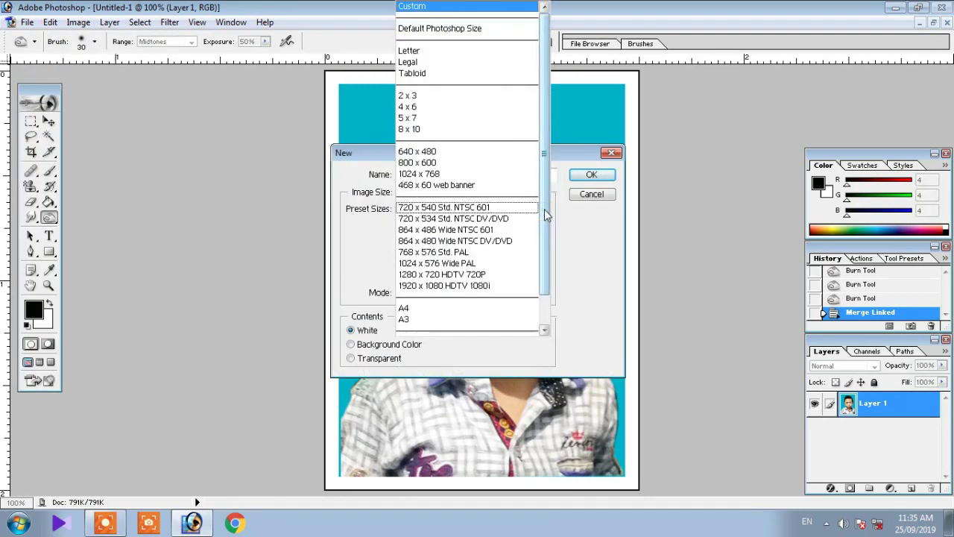
click(447, 111)
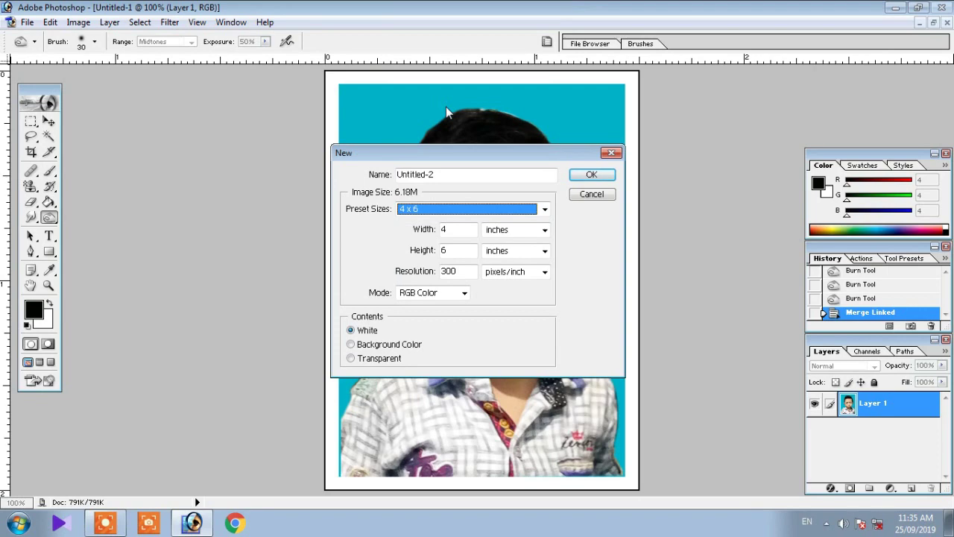
click(589, 176)
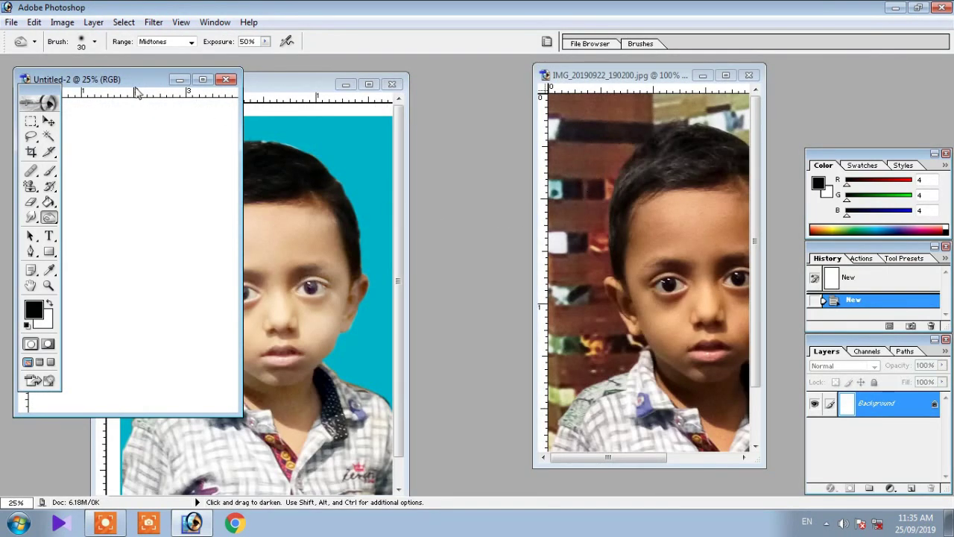
Step: Arrange the Untitled-1 and Untitled-2 windows side by side and copy the merged photo layer into Untitled-2 with the Move tool
drag(136, 87, 255, 121)
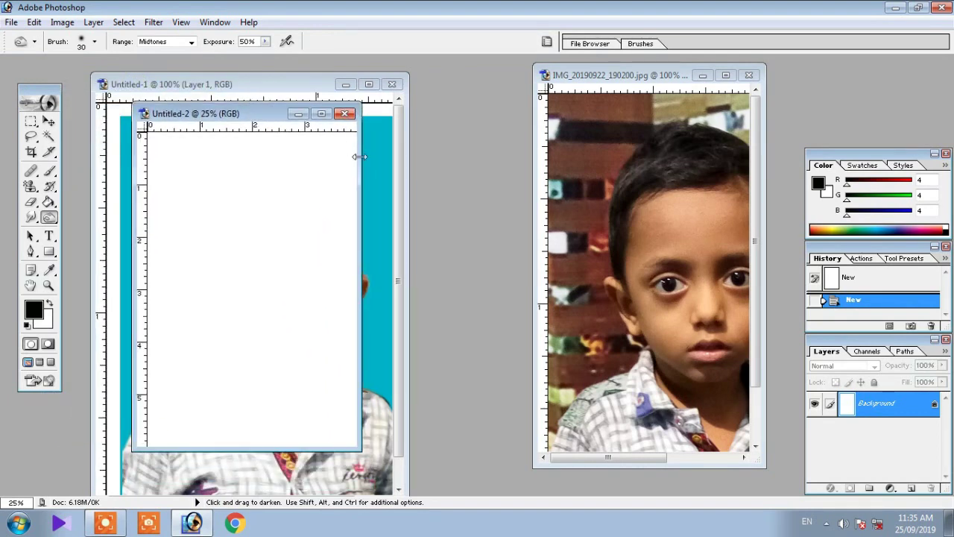
click(377, 190)
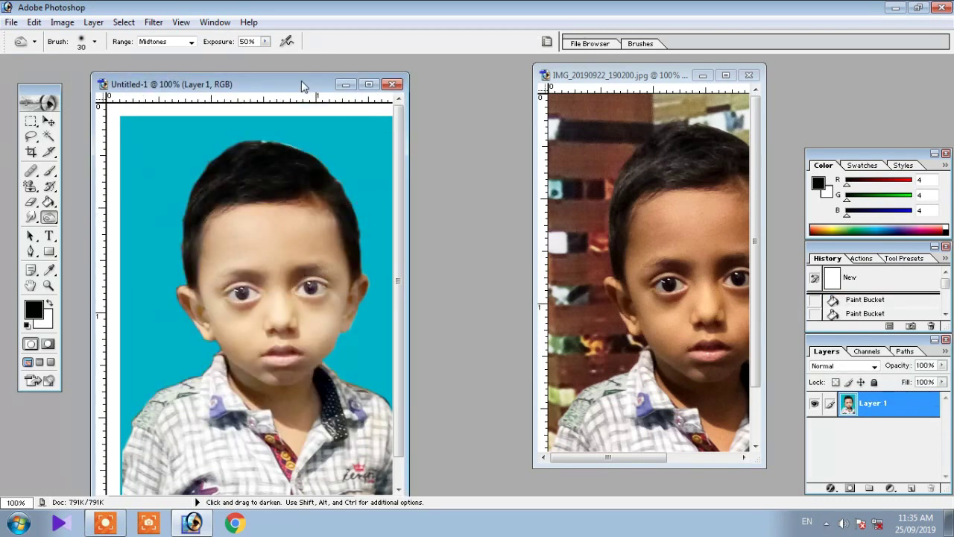
drag(302, 85, 640, 85)
click(49, 121)
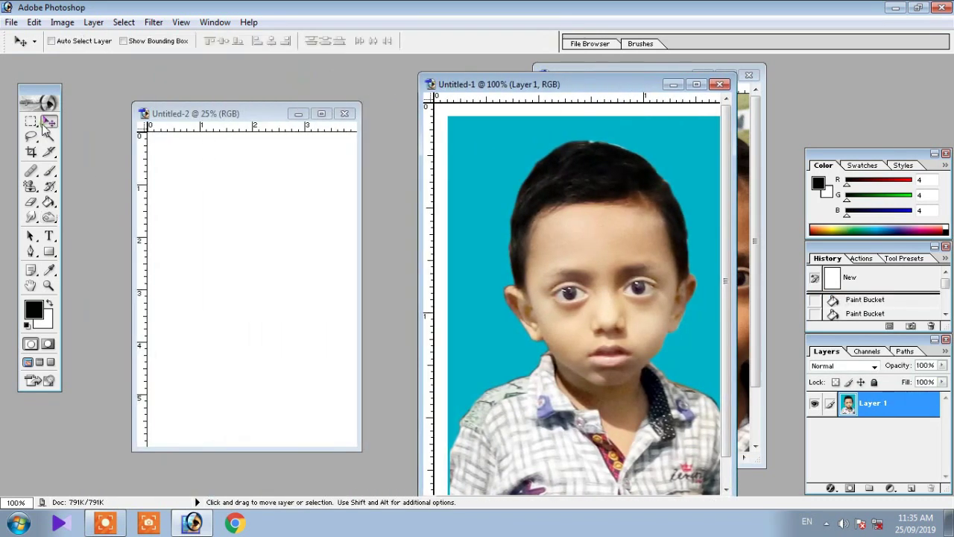
drag(563, 235, 310, 246)
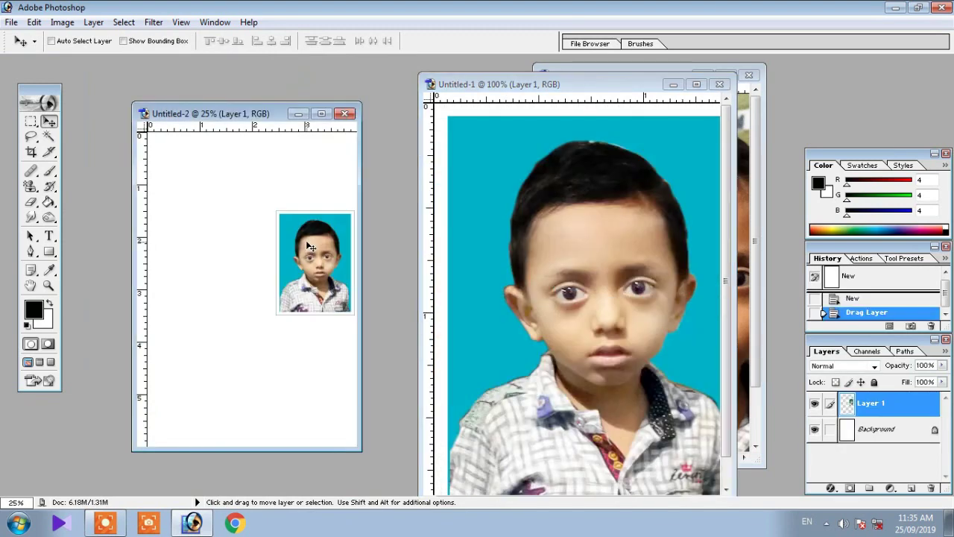
Step: Maximize the Untitled-2 window and move the photo layer towards the upper-right part of the page
click(322, 113)
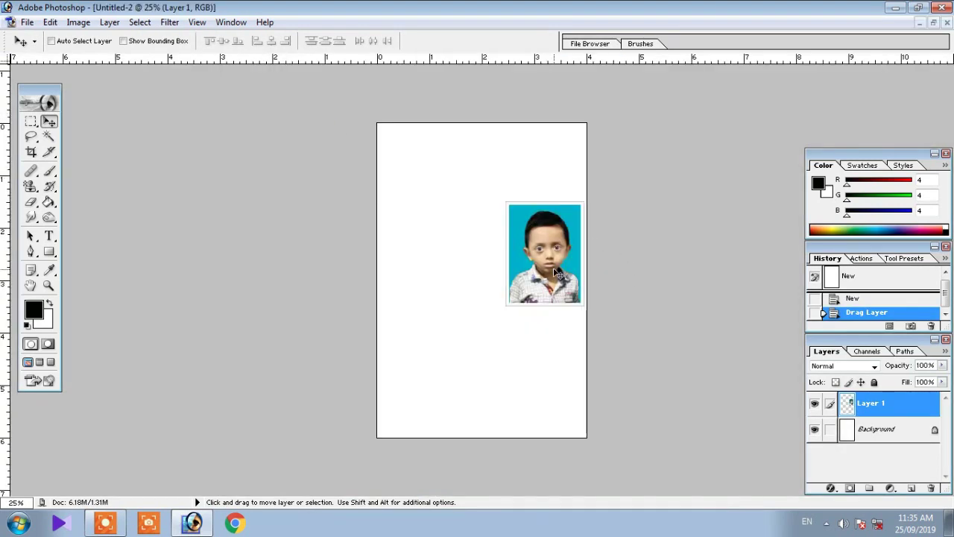
drag(553, 270, 516, 258)
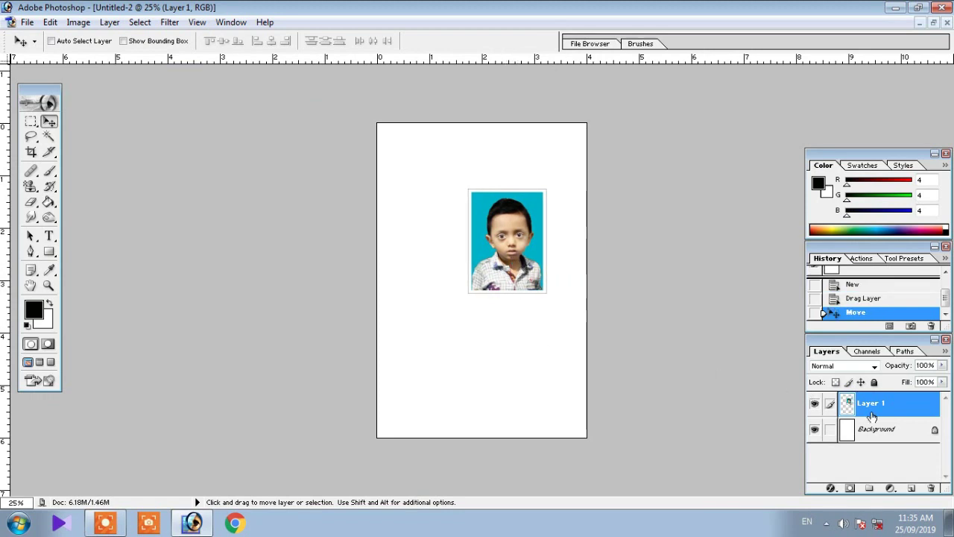
click(880, 433)
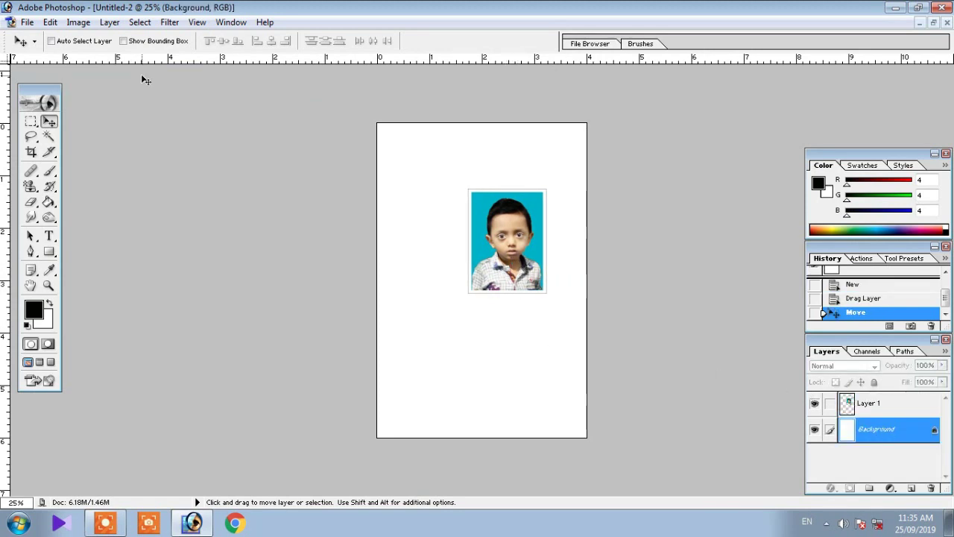
click(884, 404)
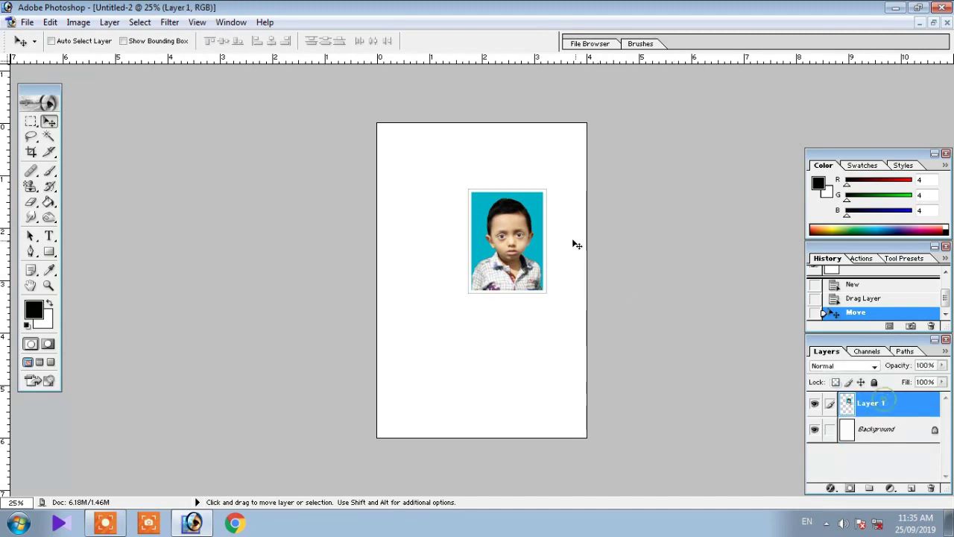
drag(515, 240, 527, 209)
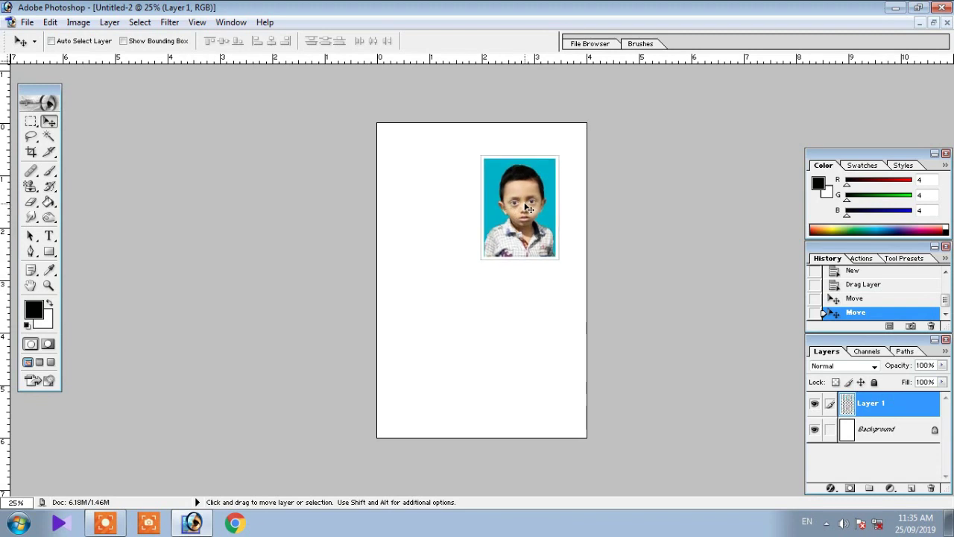
Step: Rotate the photo 90 degrees clockwise with Free Transform and place it flush in the page's upper-right corner
key(ctrl+t)
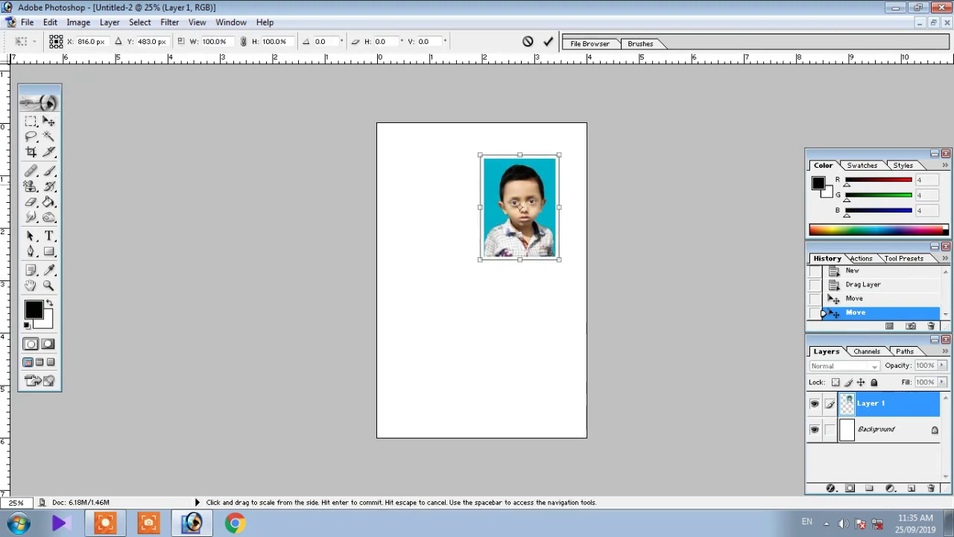
drag(584, 173, 547, 258)
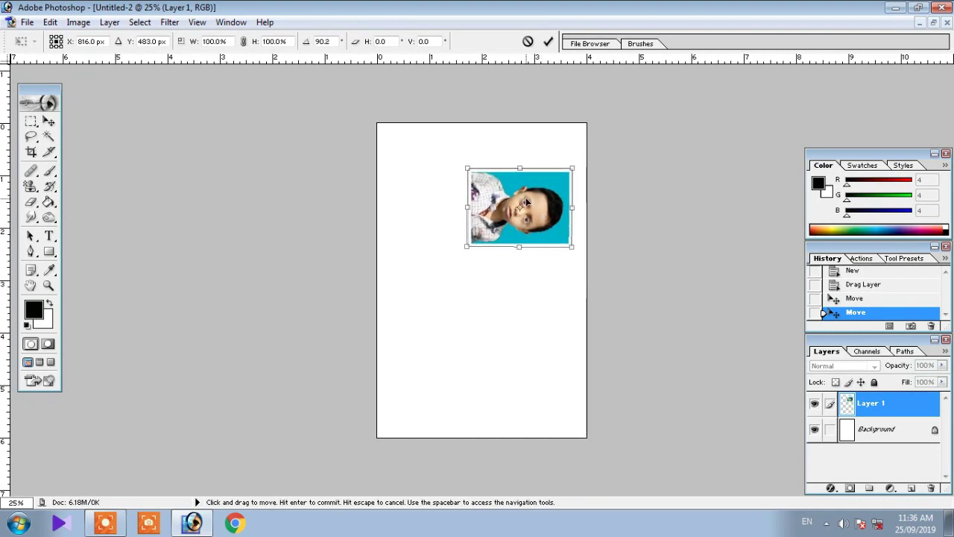
drag(531, 200, 539, 157)
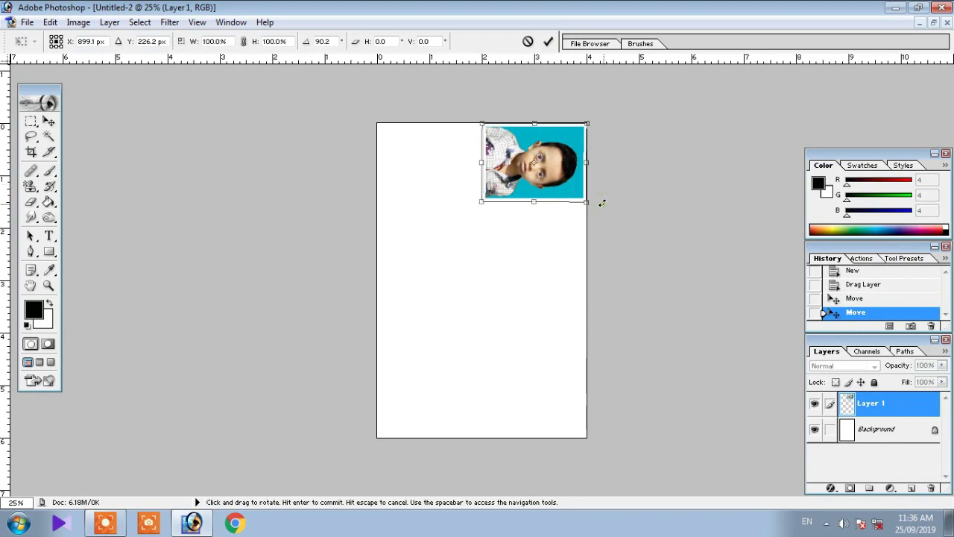
drag(602, 205, 603, 203)
key(ctrl+plus)
key(ctrl+plus)
key(ctrl+plus)
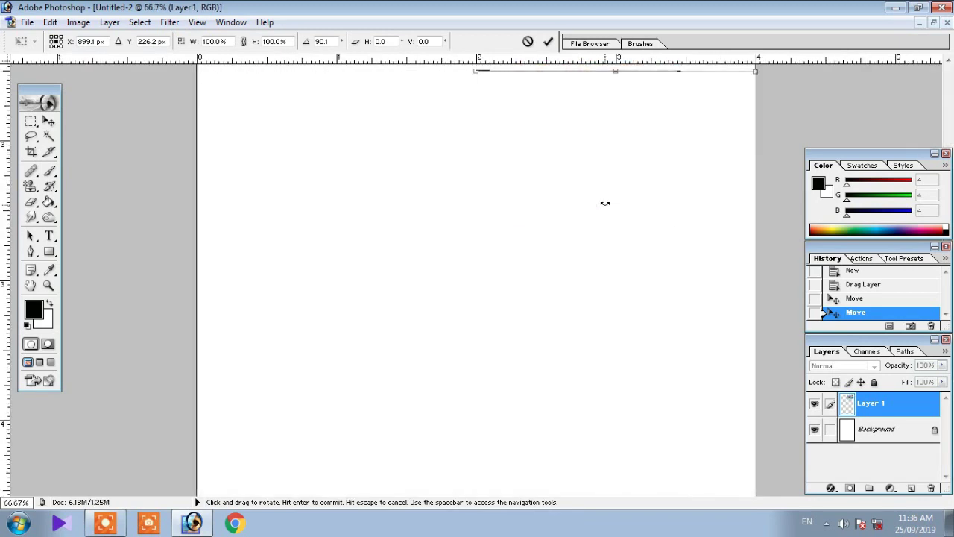
scroll(604, 203, up, 5)
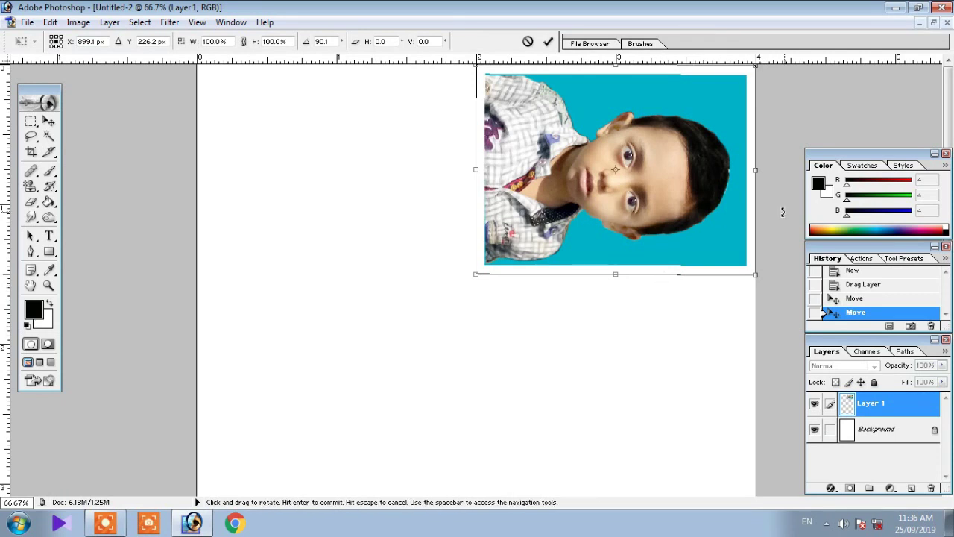
drag(782, 212, 792, 215)
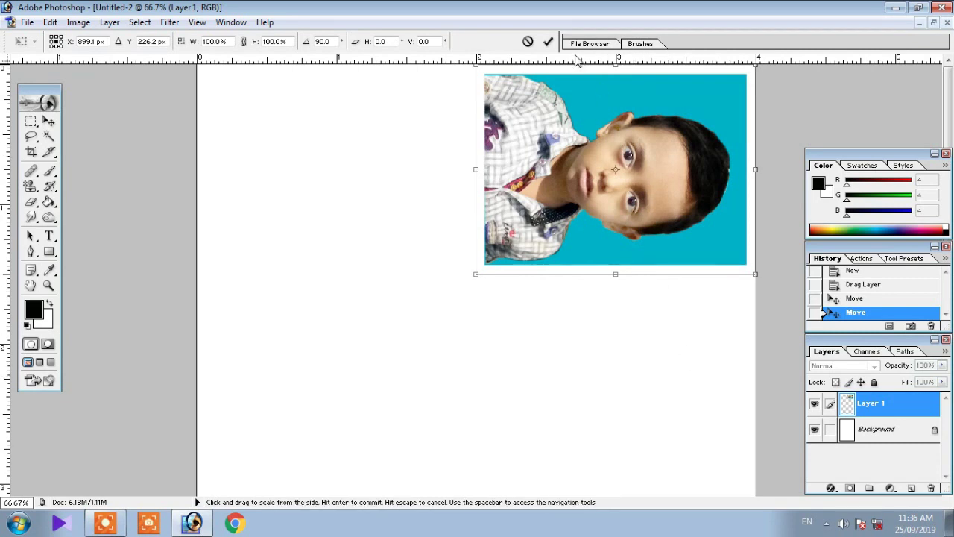
click(549, 42)
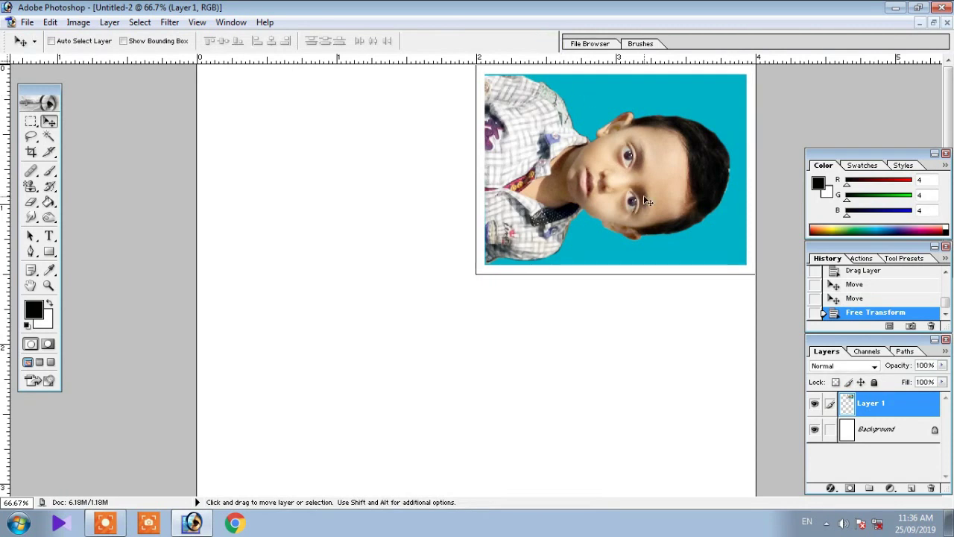
Step: Duplicate the rotated photo three times down the page's right half and align the copies edge to edge in a column
key(ctrl+minus)
key(ctrl+minus)
key(ctrl+minus)
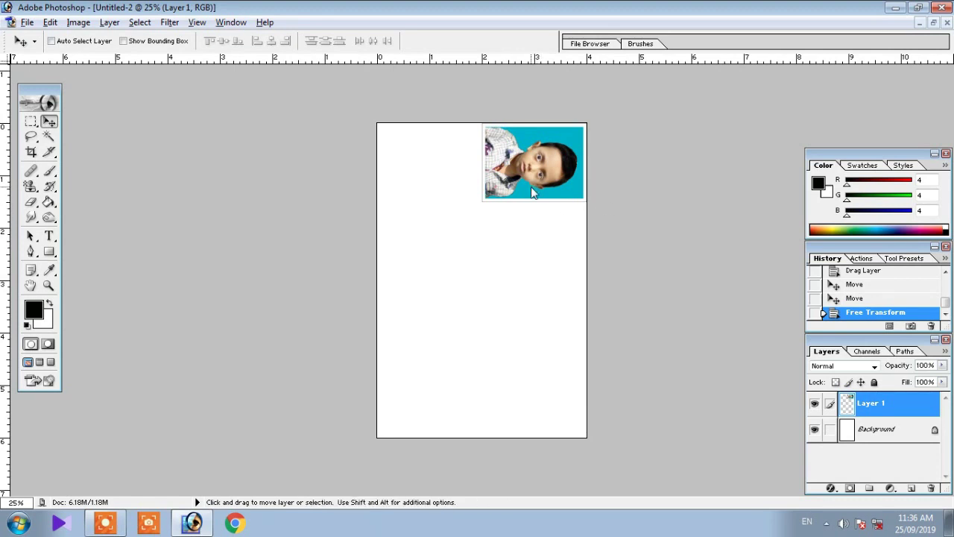
drag(532, 189, 539, 414)
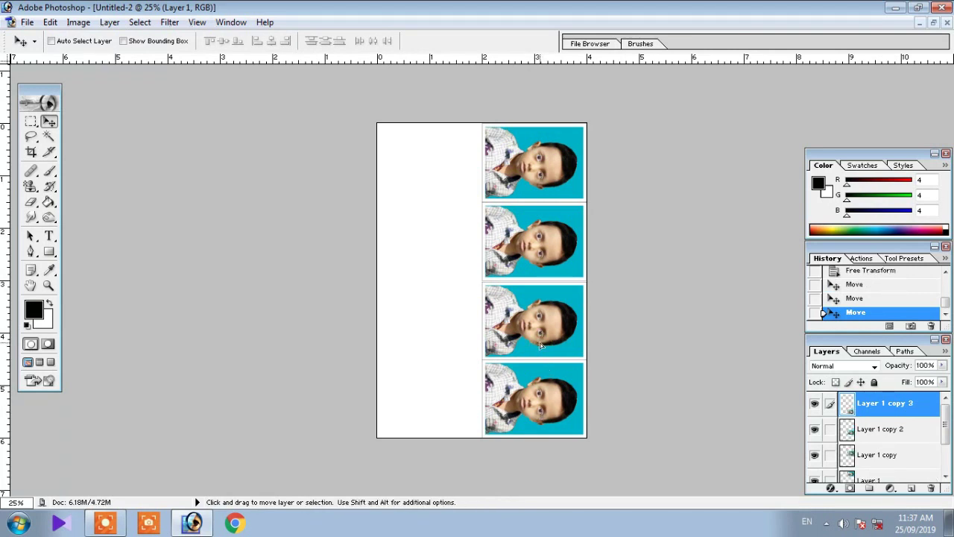
drag(541, 345, 540, 348)
click(863, 434)
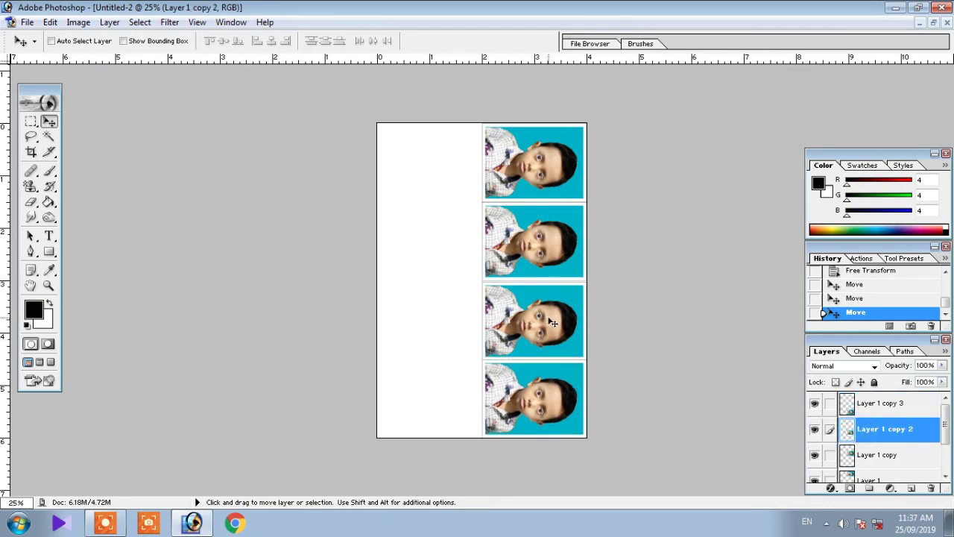
drag(553, 322, 553, 322)
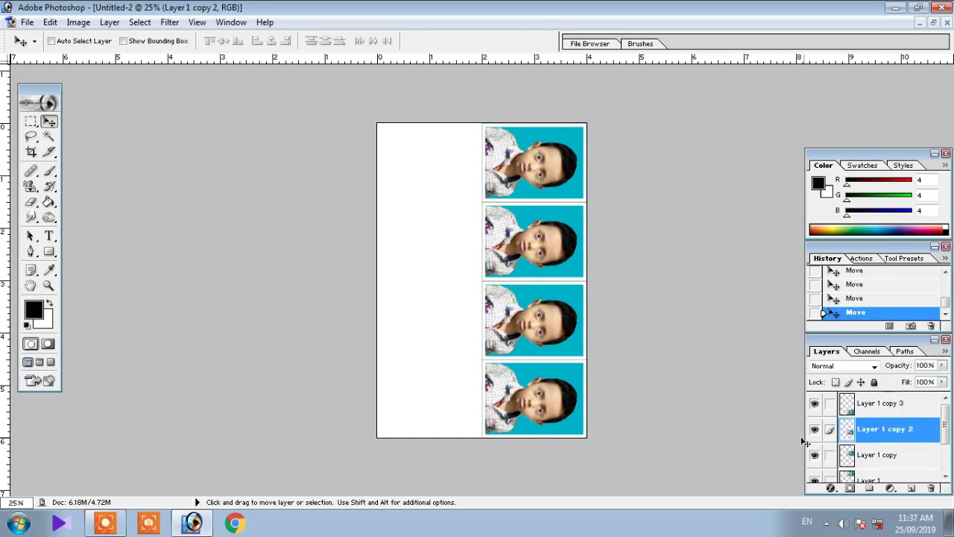
Step: Link the four photo layers and merge them down into a single layer above the Background
click(830, 403)
click(830, 456)
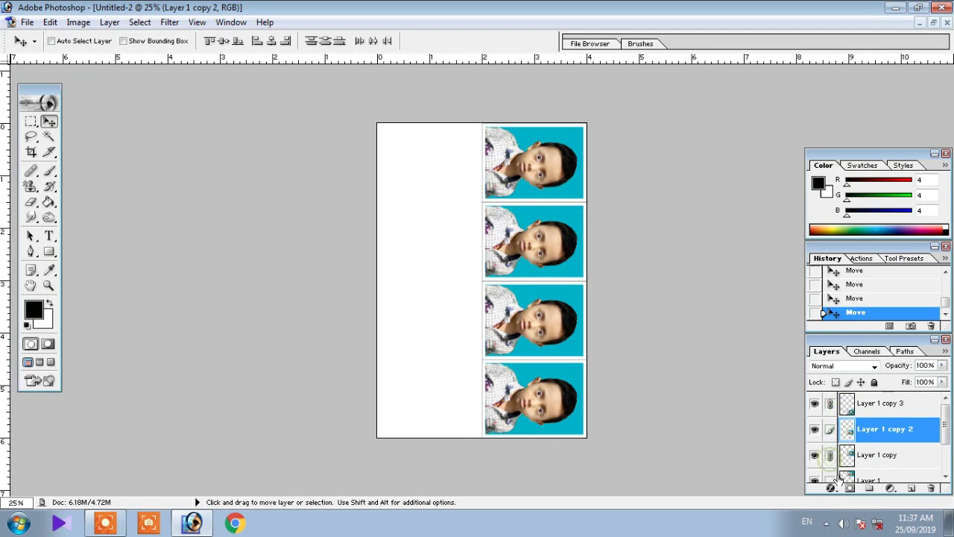
scroll(830, 456, down, 1)
key(ctrl+e)
key(ctrl+e)
key(ctrl+e)
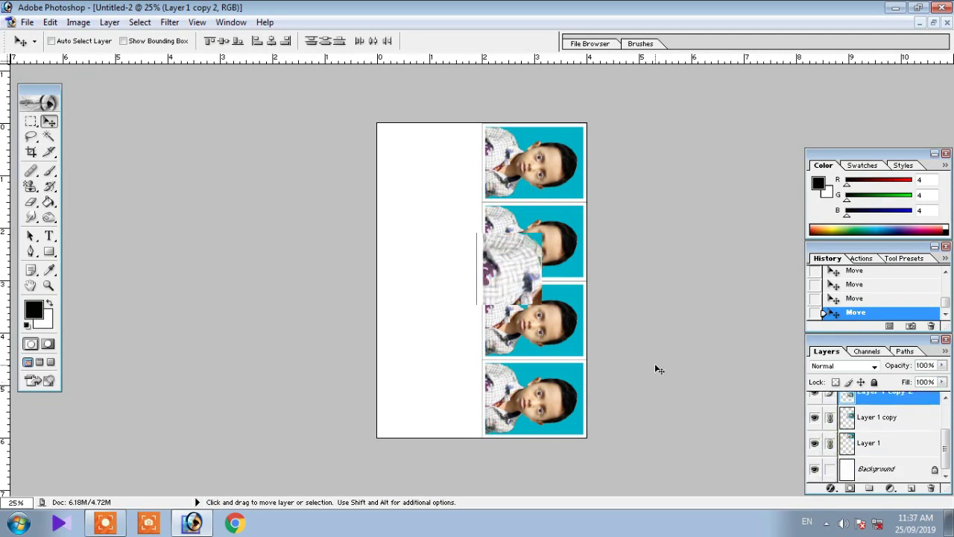
Step: Duplicate the merged photo column and align the copy along the page's left half, flush with the original column
key(ctrl+plus)
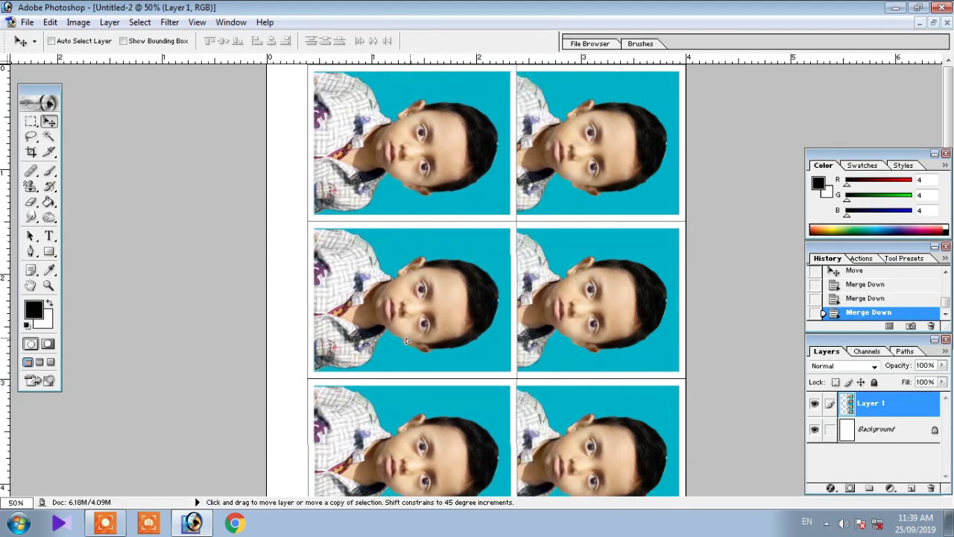
drag(406, 341, 571, 353)
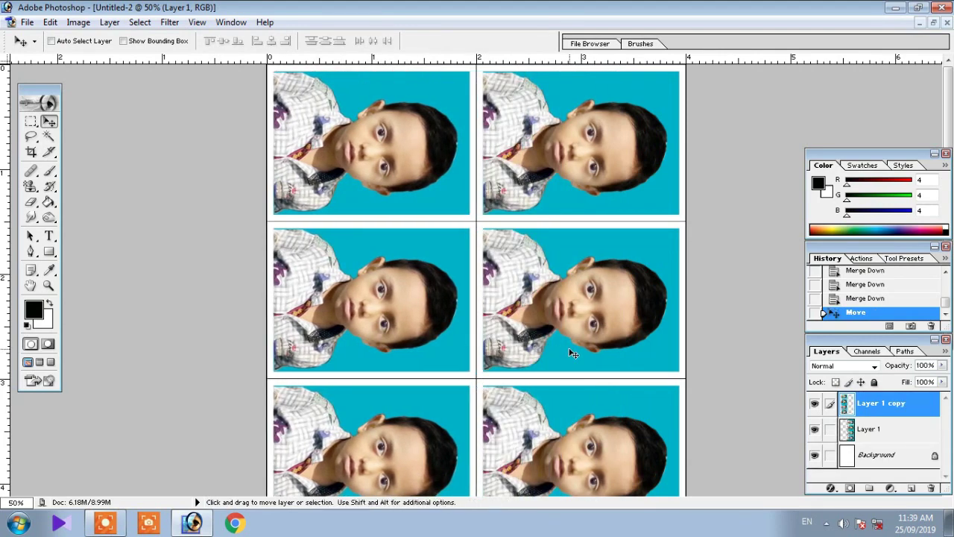
scroll(571, 354, down, 3)
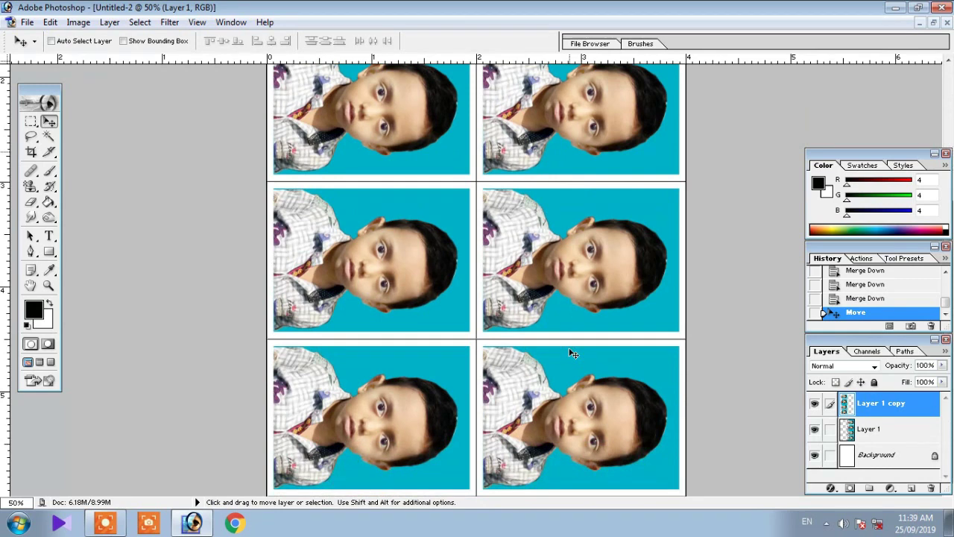
scroll(571, 354, up, 5)
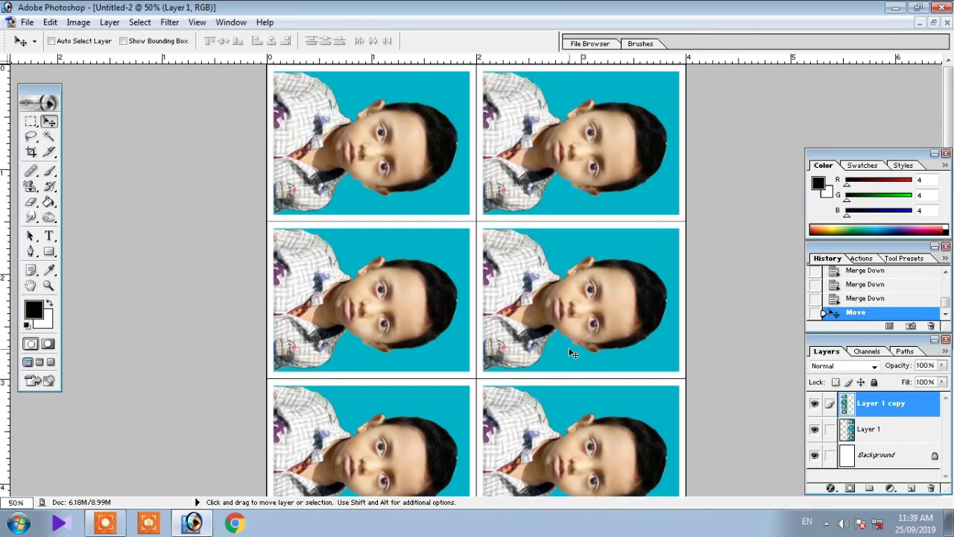
Step: Merge the two photo columns together and merge the result down into the Background layer
key(ctrl+minus)
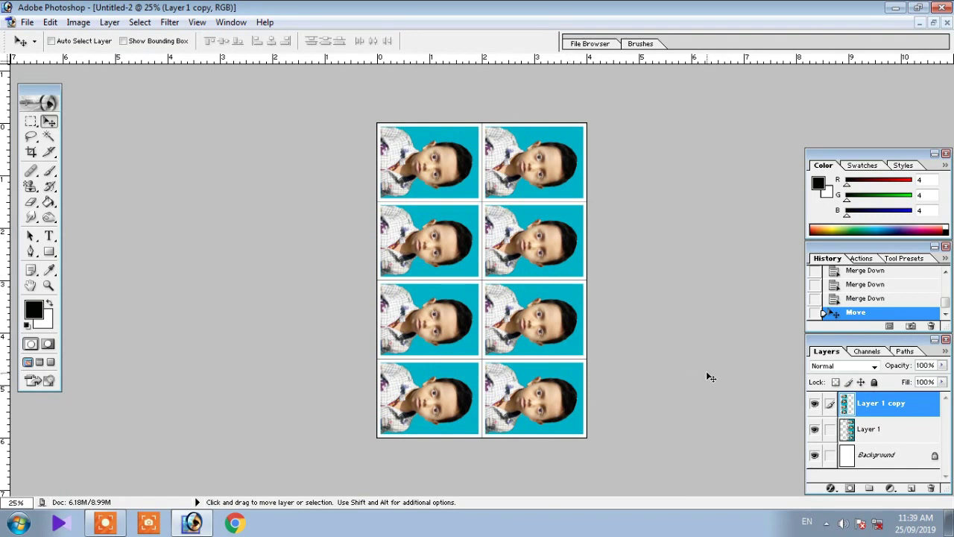
key(ctrl+e)
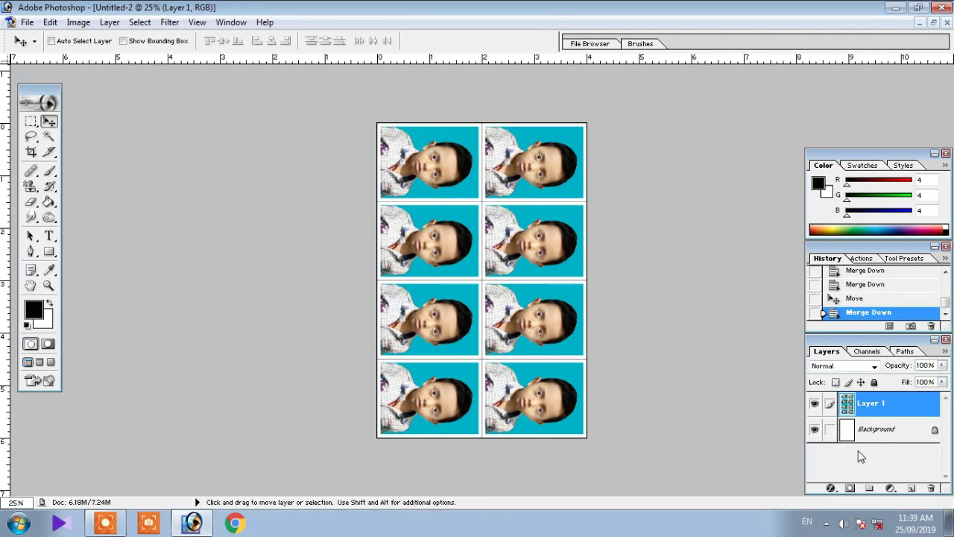
key(ctrl+e)
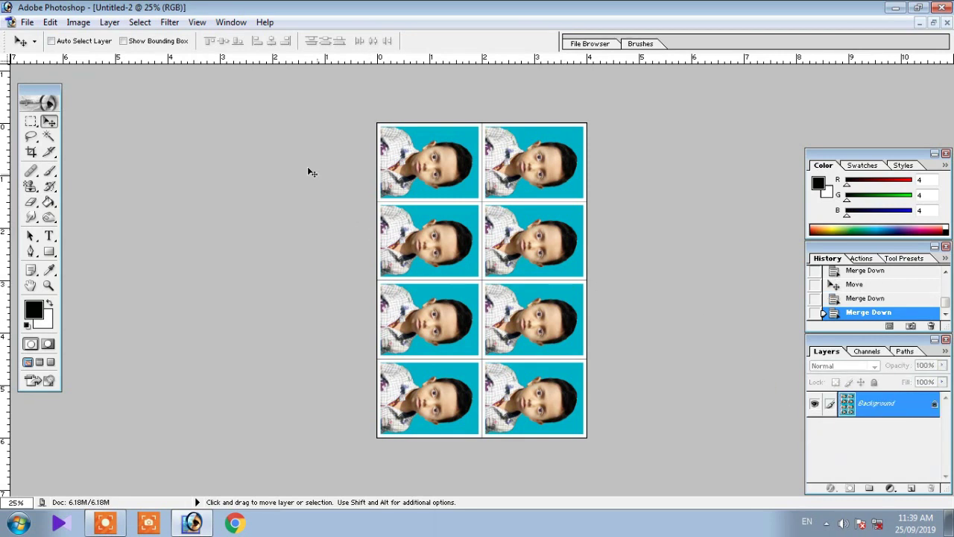
Step: Brighten the whole photo sheet with Curves by raising the middle of the RGB curve from input about 100 to output about 150
click(49, 22)
mouse_move(78, 22)
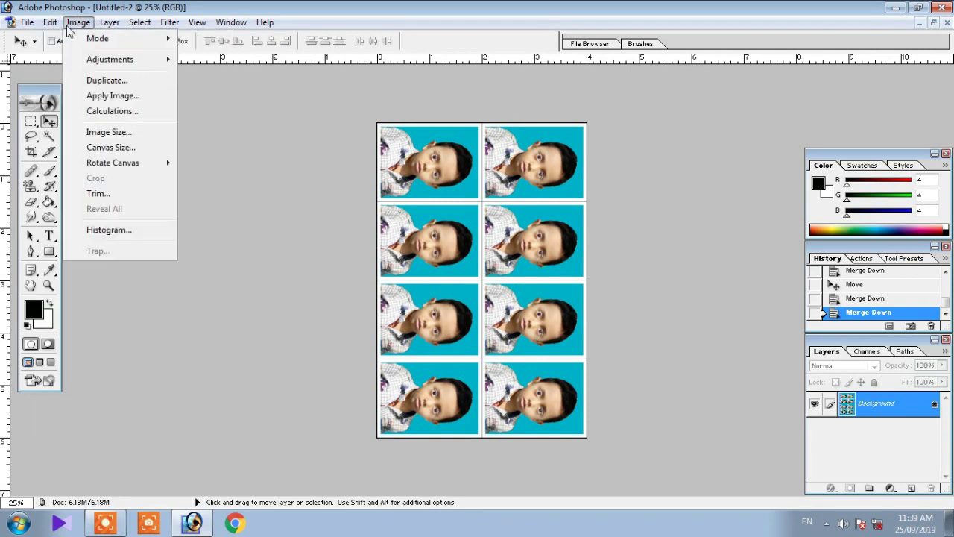
mouse_move(107, 60)
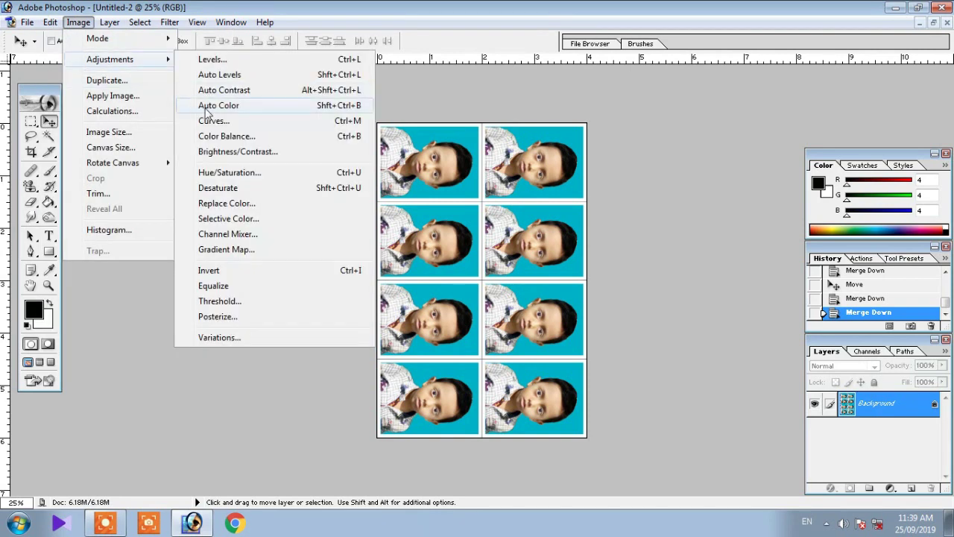
click(235, 133)
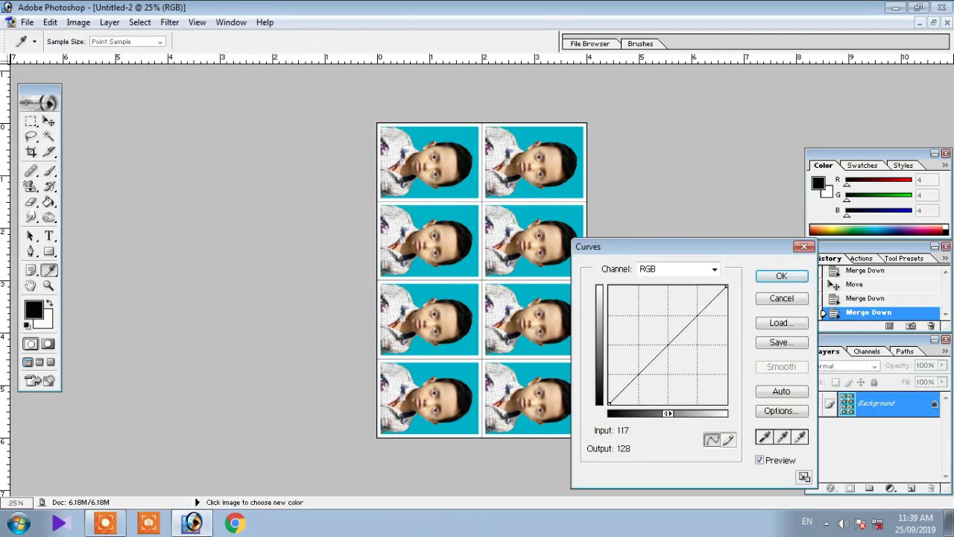
drag(667, 342, 655, 334)
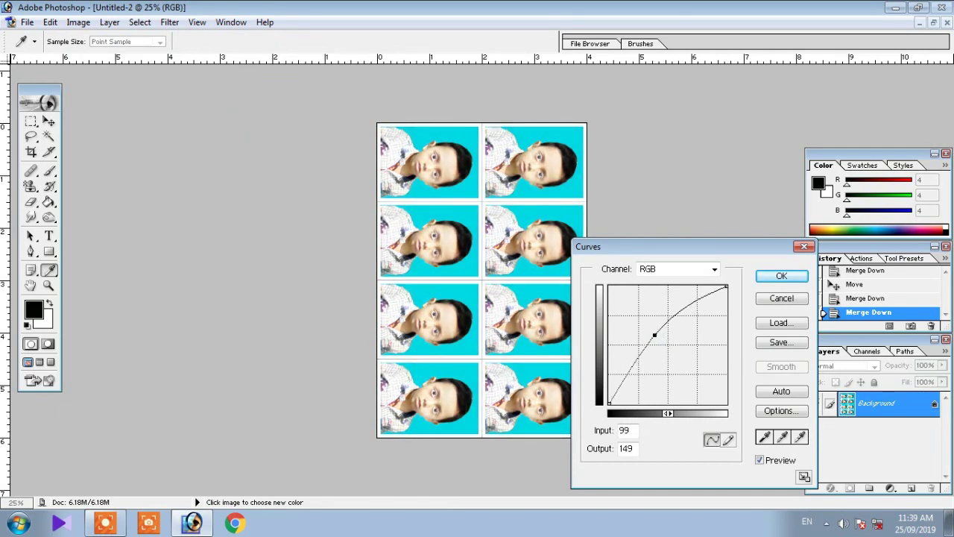
drag(654, 334, 658, 333)
click(781, 279)
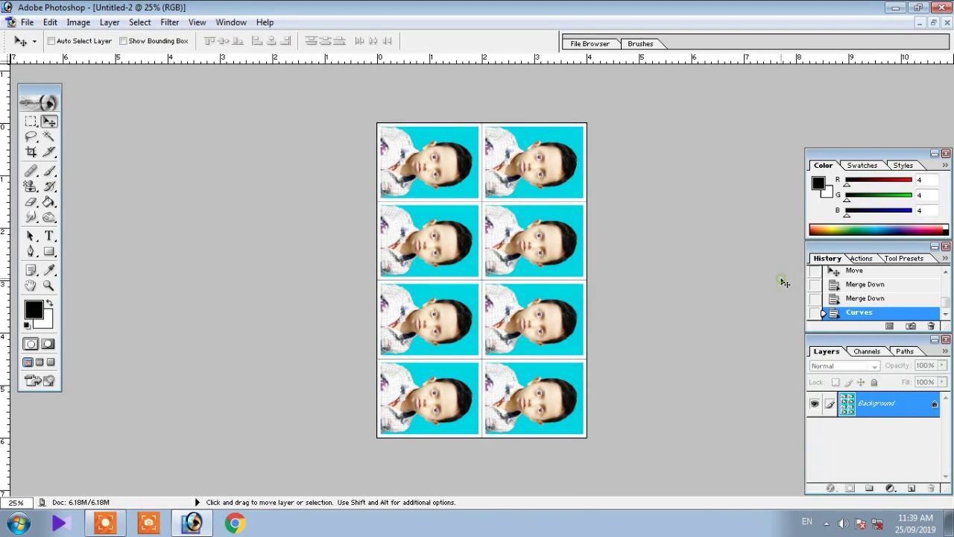
Step: Apply Auto Contrast to the flattened photo sheet
key(alt)
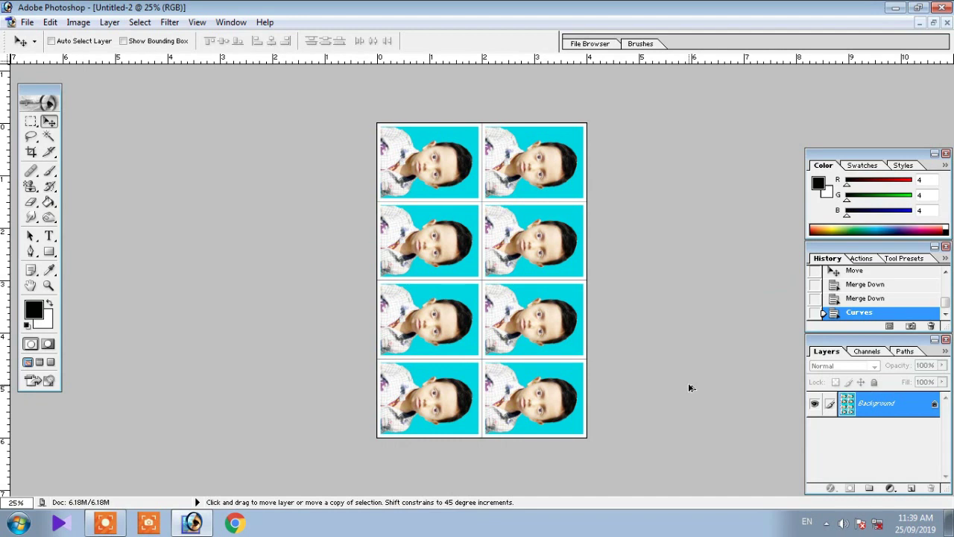
key(shift)
key(ctrl+alt+shift+l)
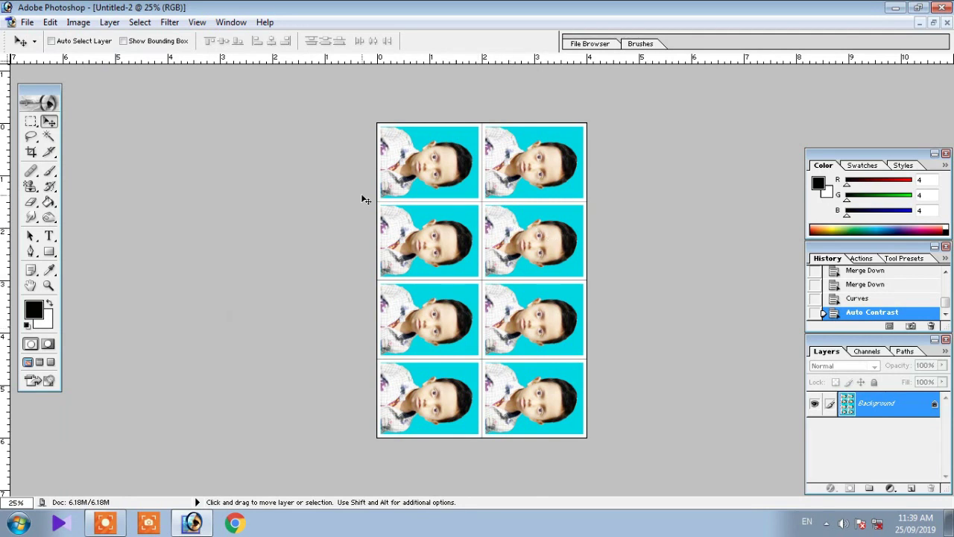
click(227, 314)
Step: Start printing the photo sheet and select EPSON L3110 Series as the printer
click(27, 23)
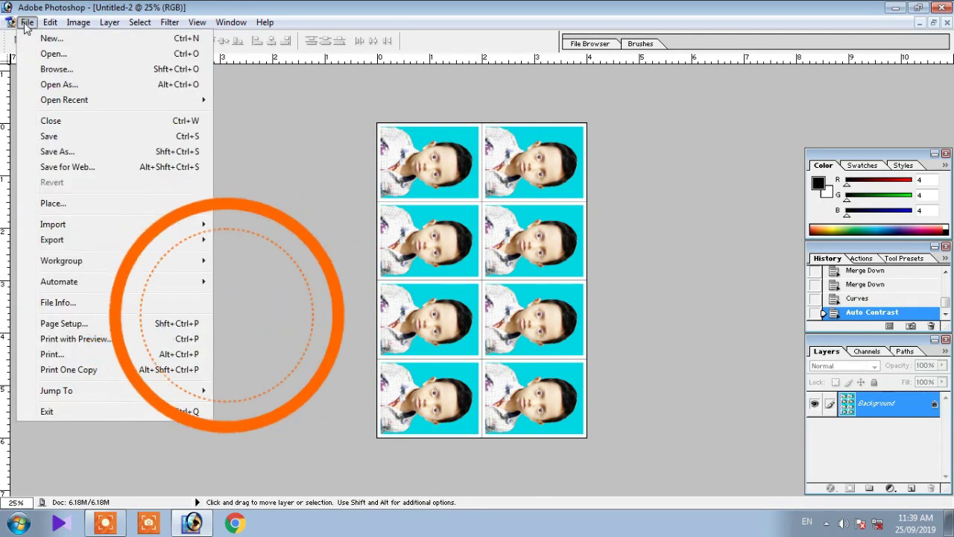
click(54, 360)
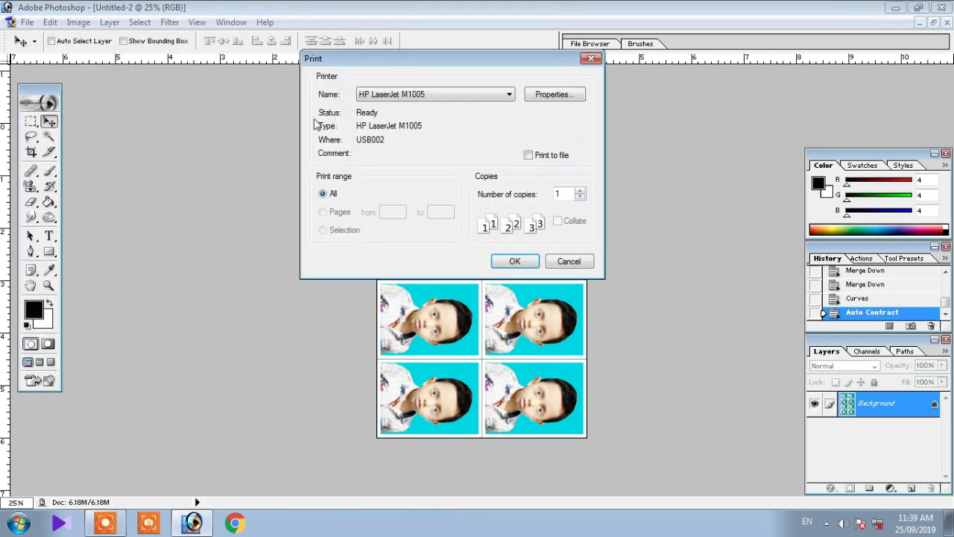
click(510, 95)
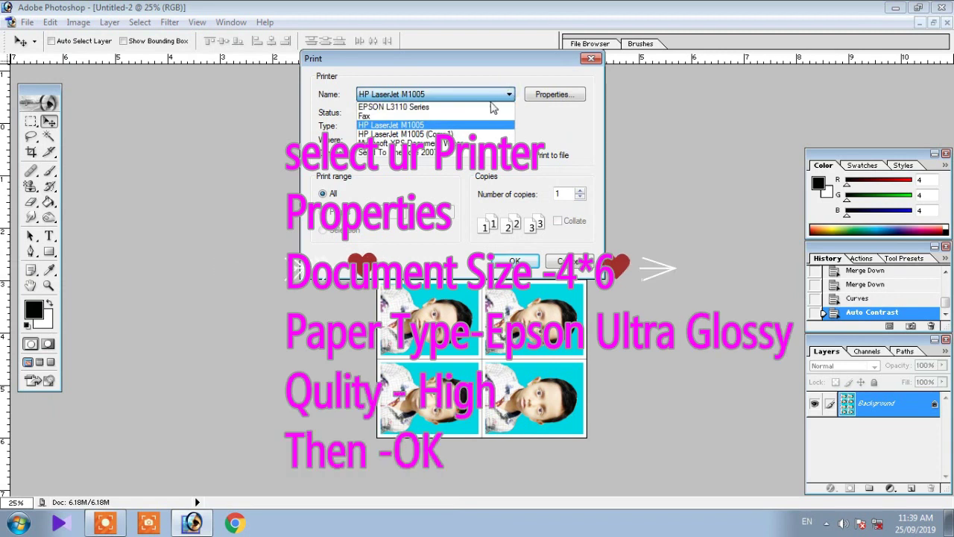
click(447, 115)
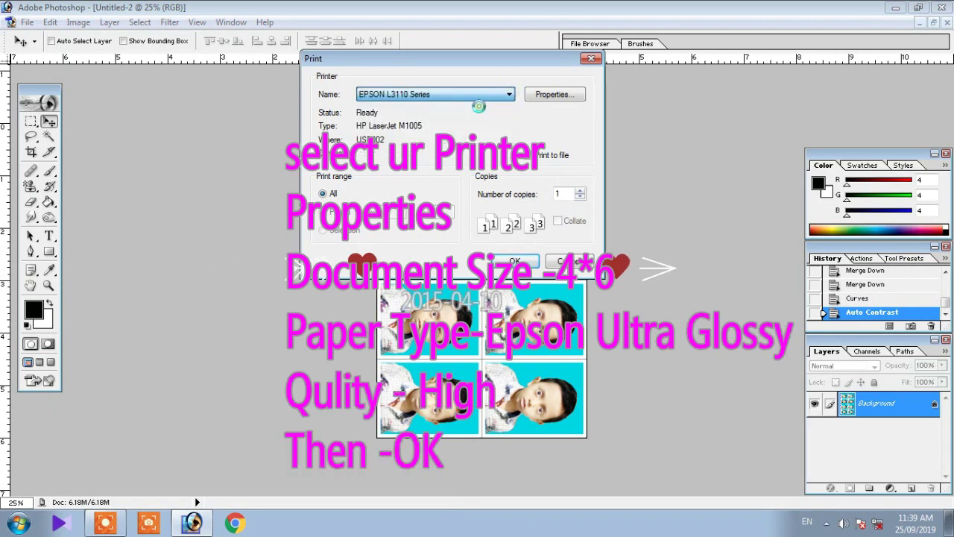
Step: In the printer's properties, set the document size to 10 x 15 cm (4 x 6 in) and the paper type to Epson Ultra Glossy
click(545, 99)
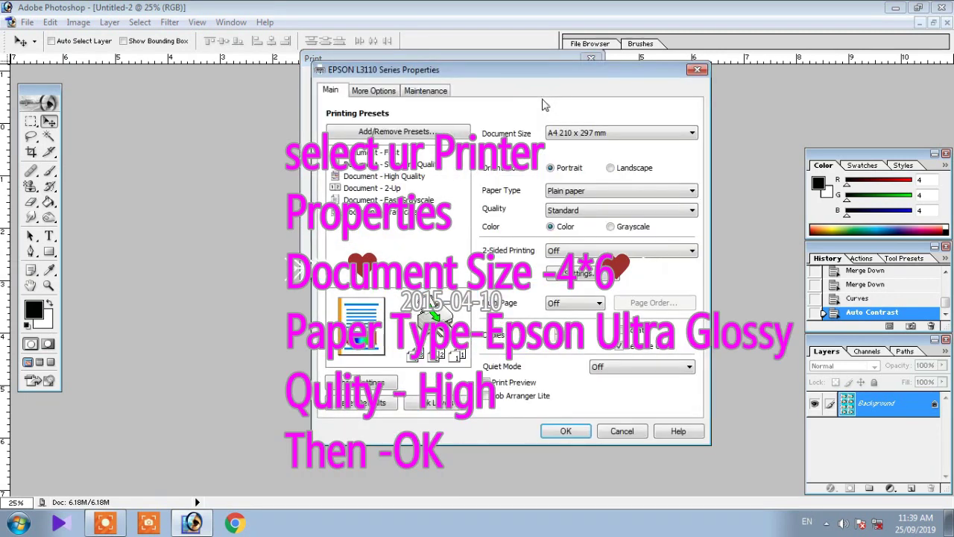
click(692, 133)
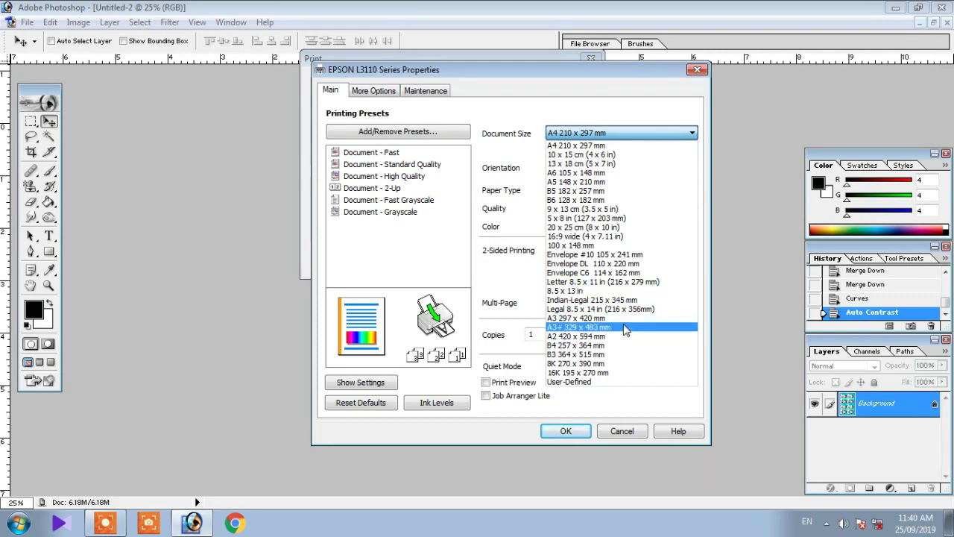
click(594, 155)
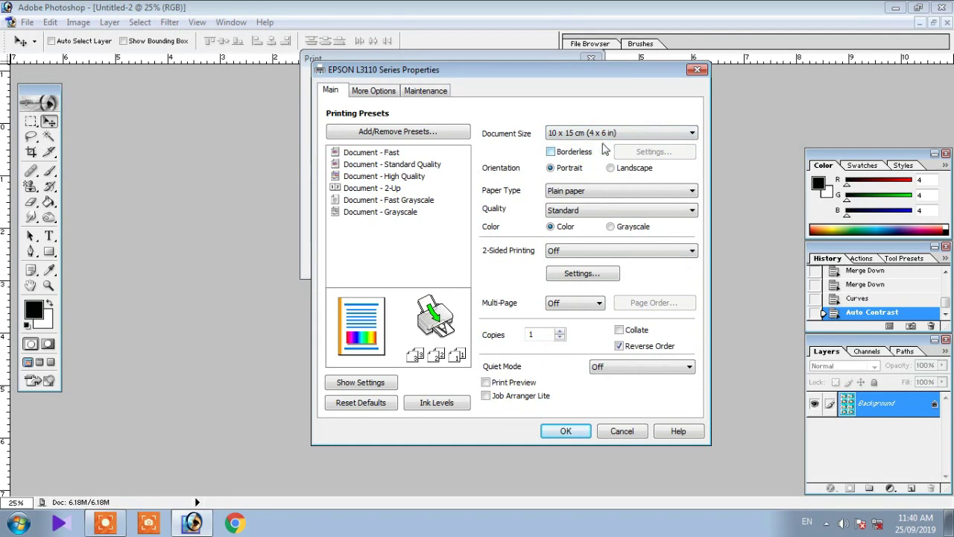
click(601, 194)
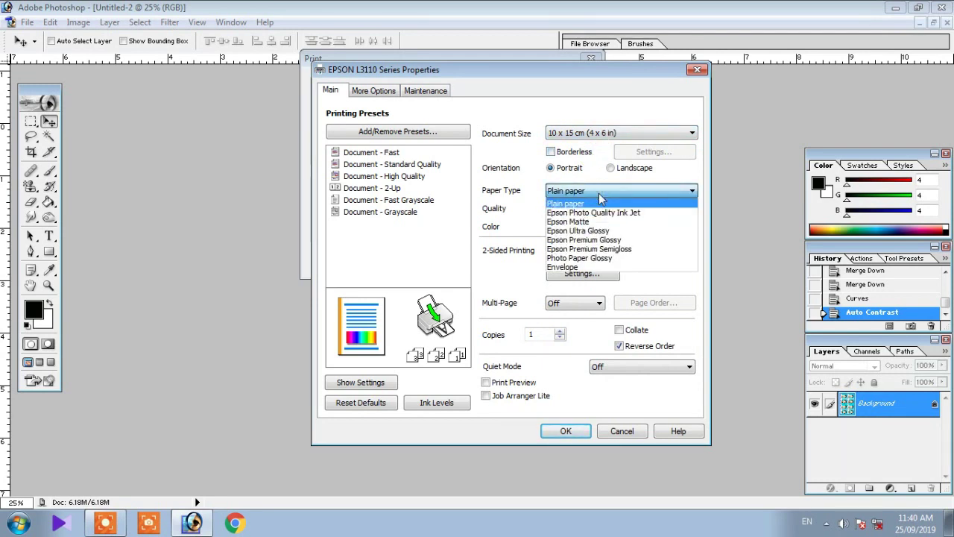
click(597, 232)
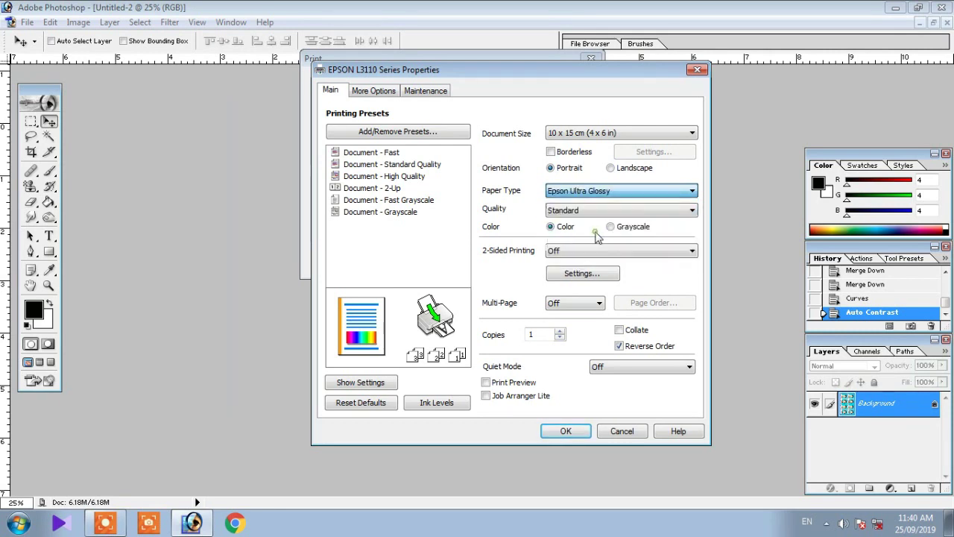
Step: Raise the print quality to the highest level through More Settings and accept the printer properties
click(608, 210)
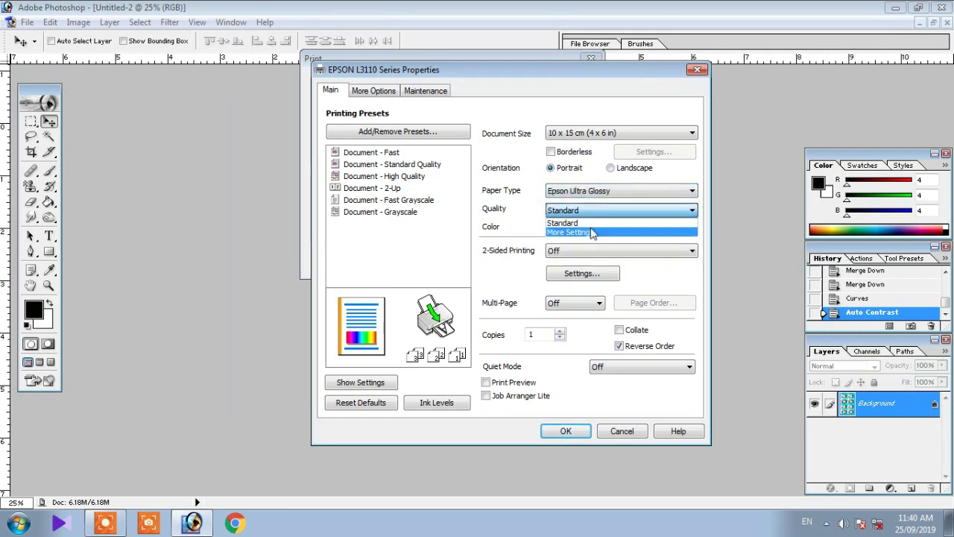
click(590, 232)
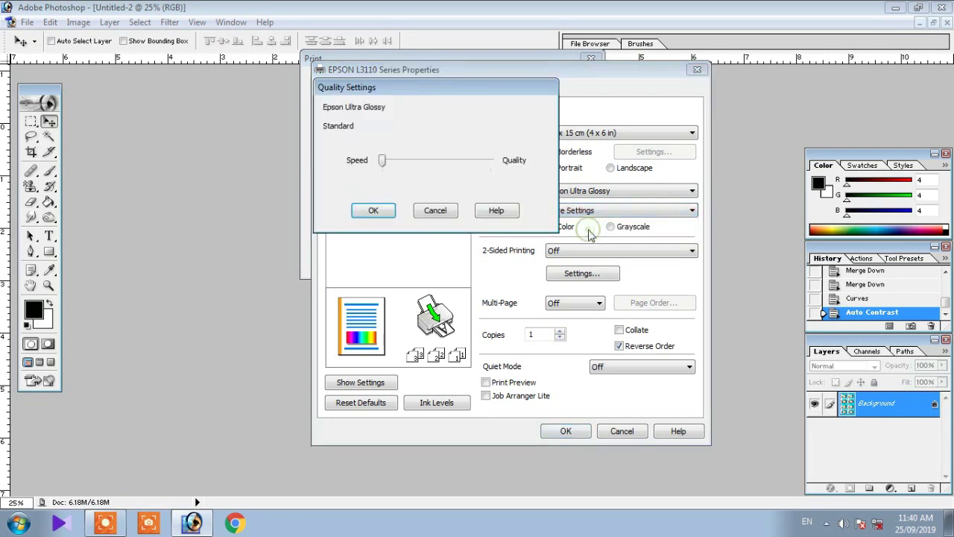
click(489, 160)
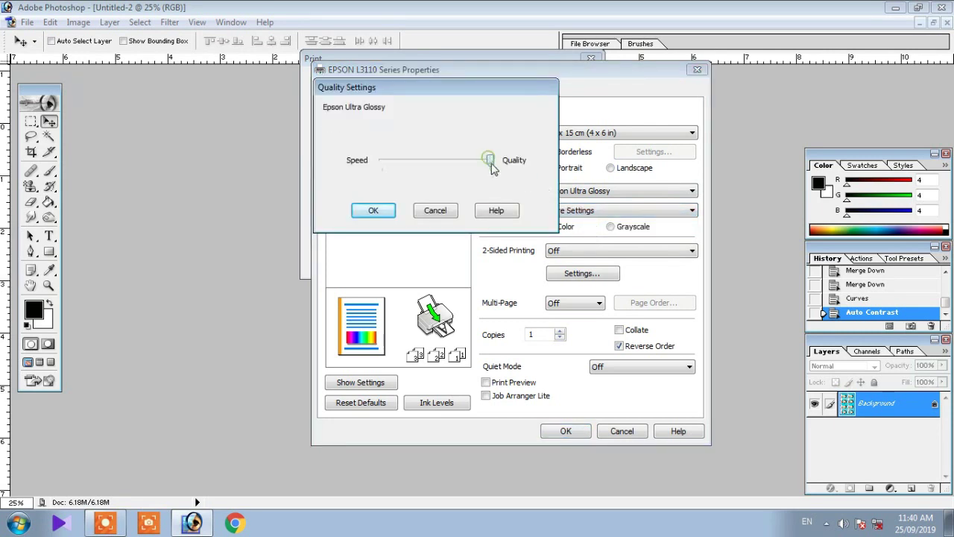
click(372, 210)
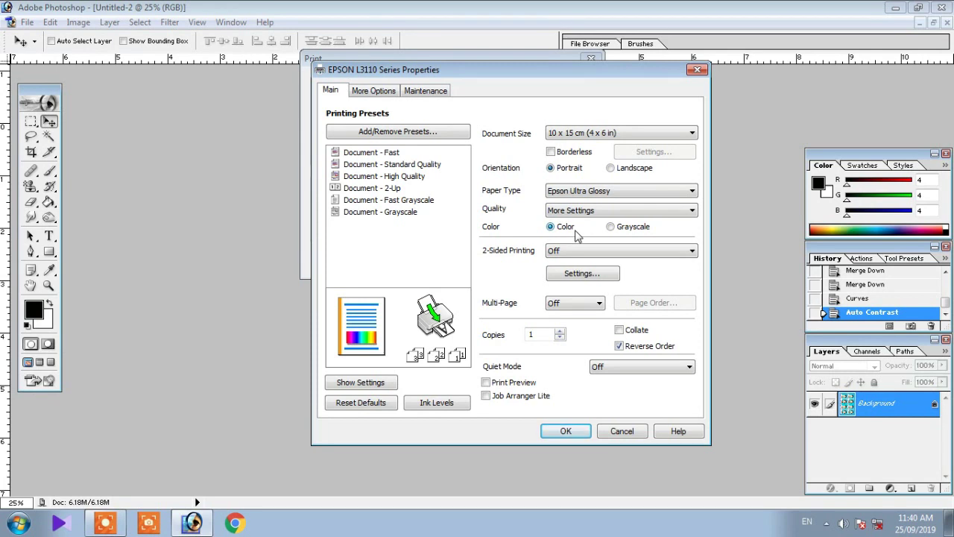
click(610, 192)
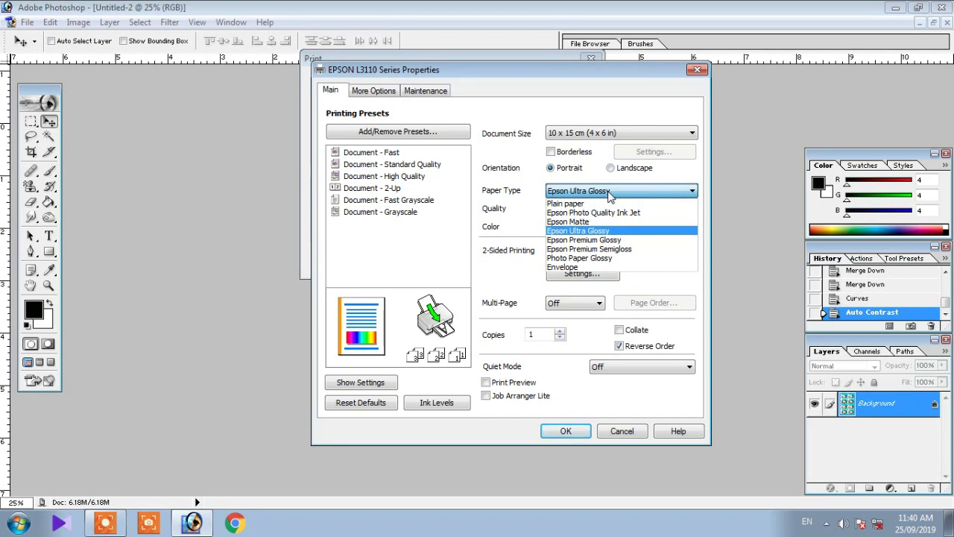
click(610, 193)
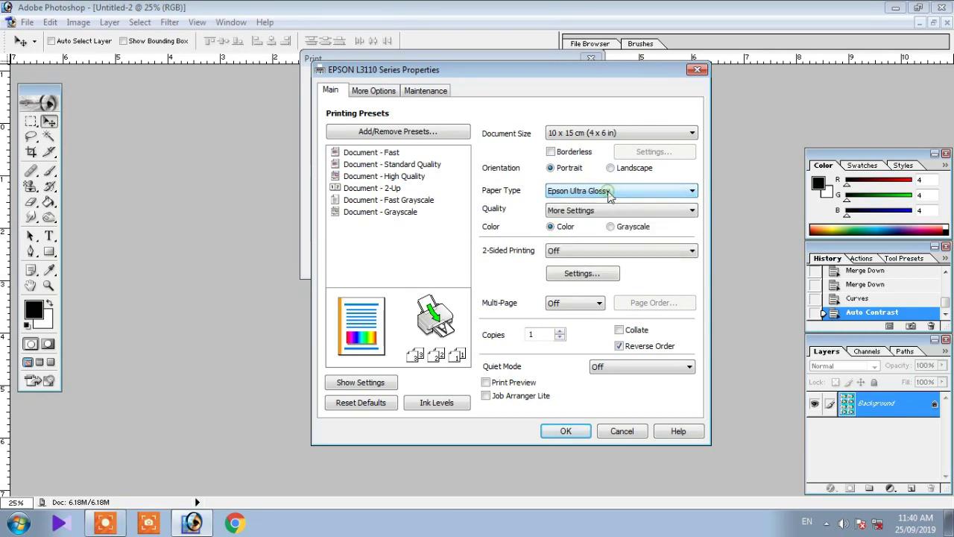
click(566, 431)
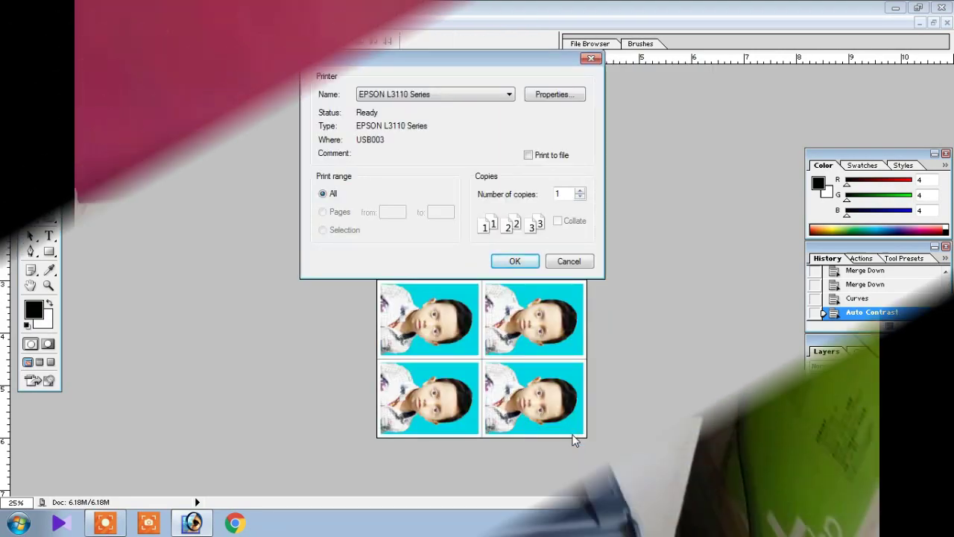